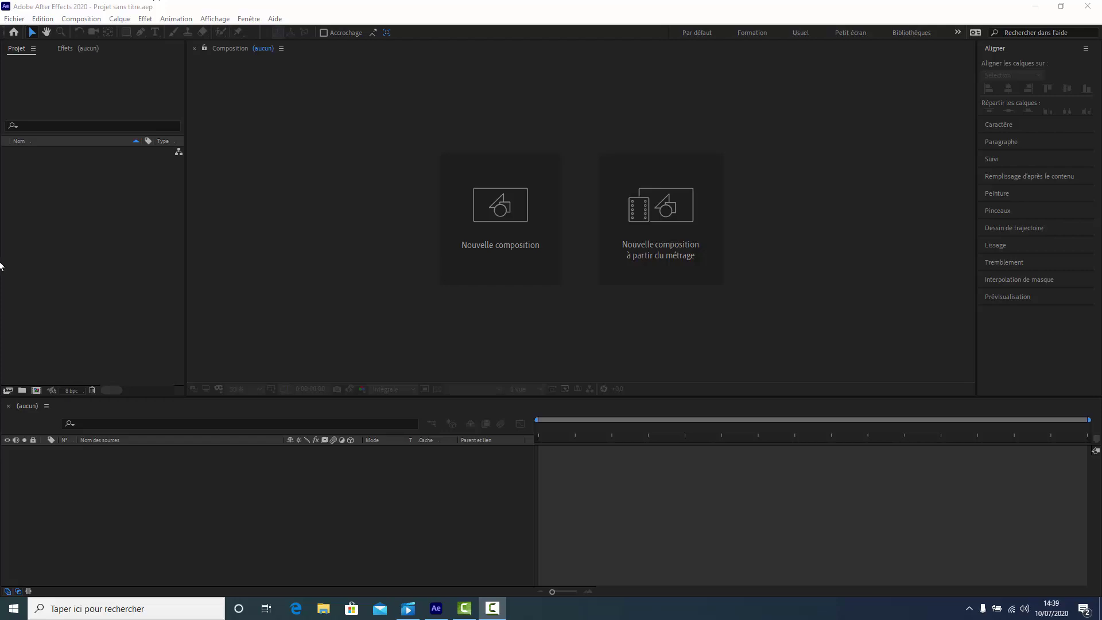
- Create a new 1920 x 1080 composition at 25 fps with a 10-second duration, using the HDTV 1080 25 preset
left_click(77, 19)
left_click(86, 33)
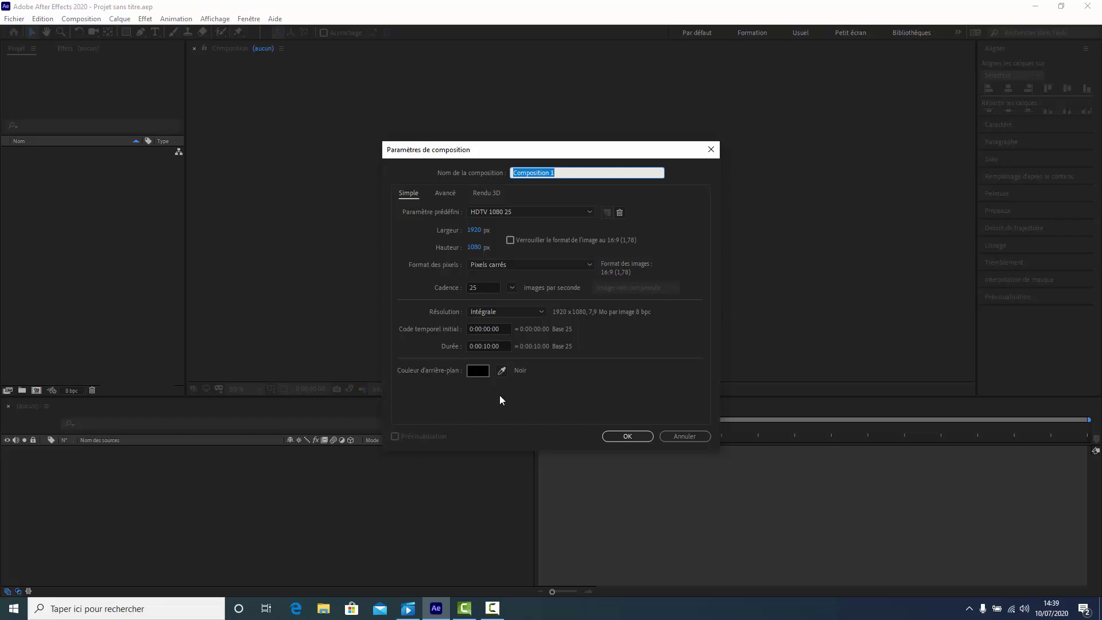
left_click(622, 438)
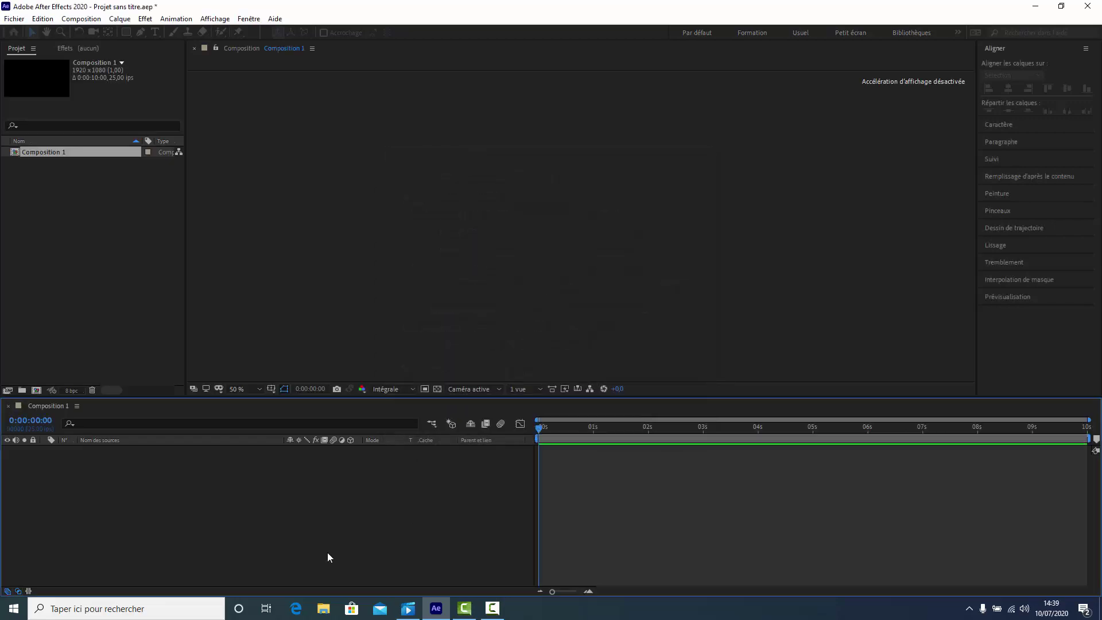
- Add a text layer reading AFTER.EFFECTS to the composition
left_click(156, 33)
left_click(460, 231)
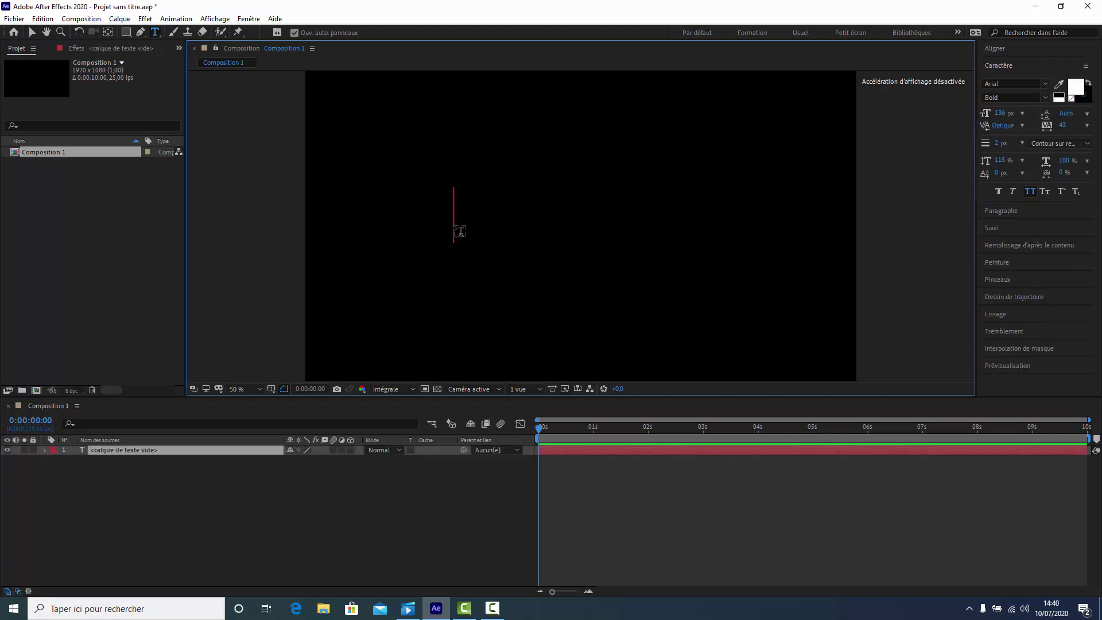
type("AF")
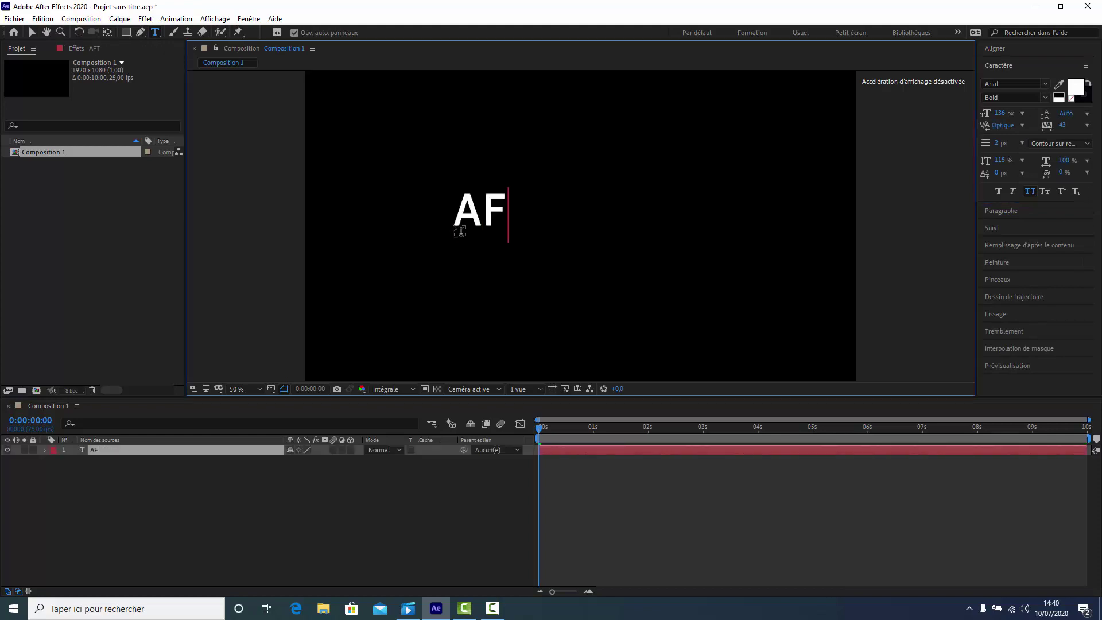
type("TER.EFFECTS")
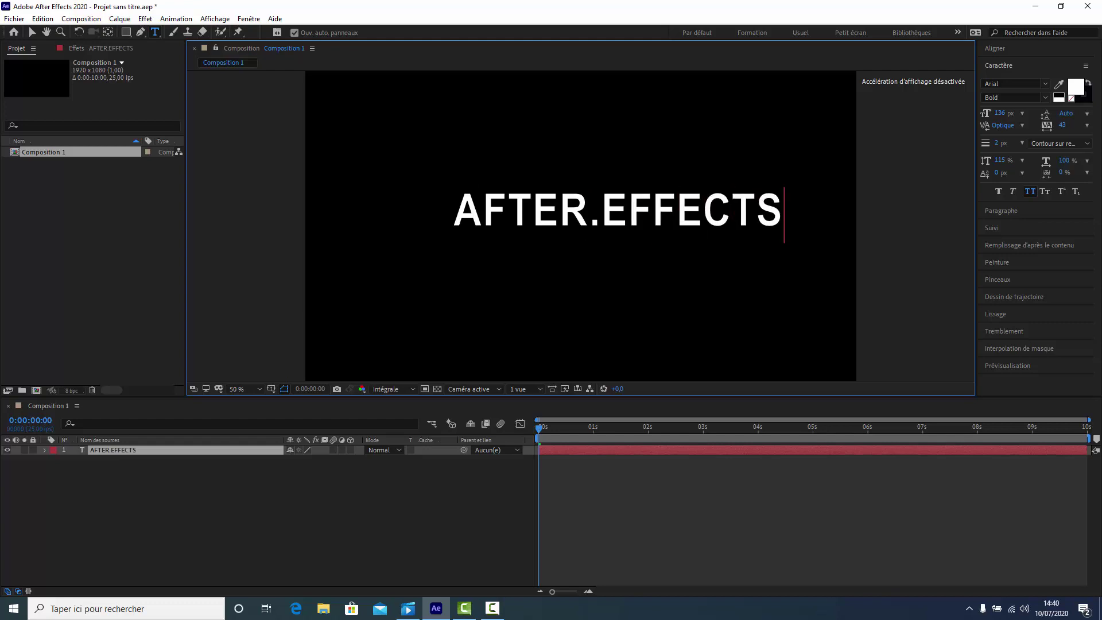
- Center the text layer horizontally and vertically in the composition
left_click(993, 50)
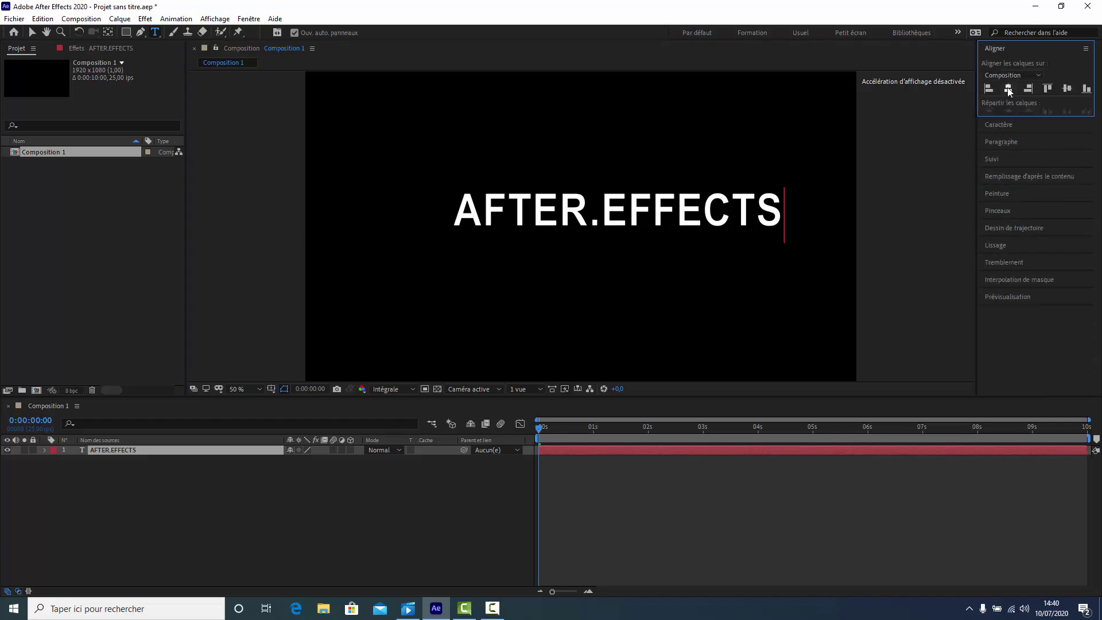
left_click(1008, 89)
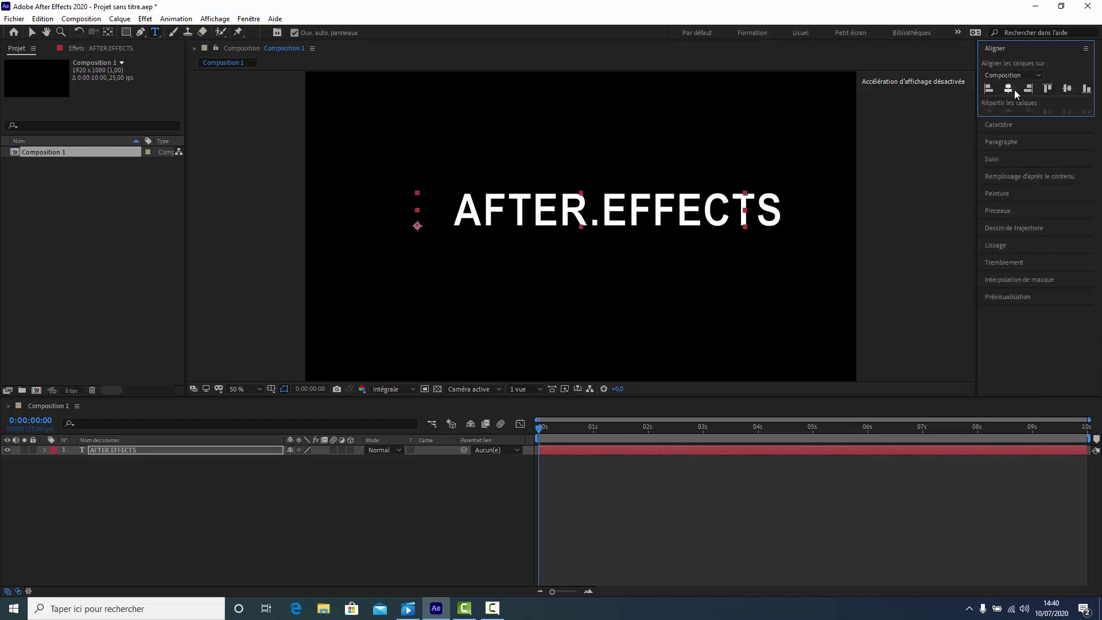
left_click(1065, 90)
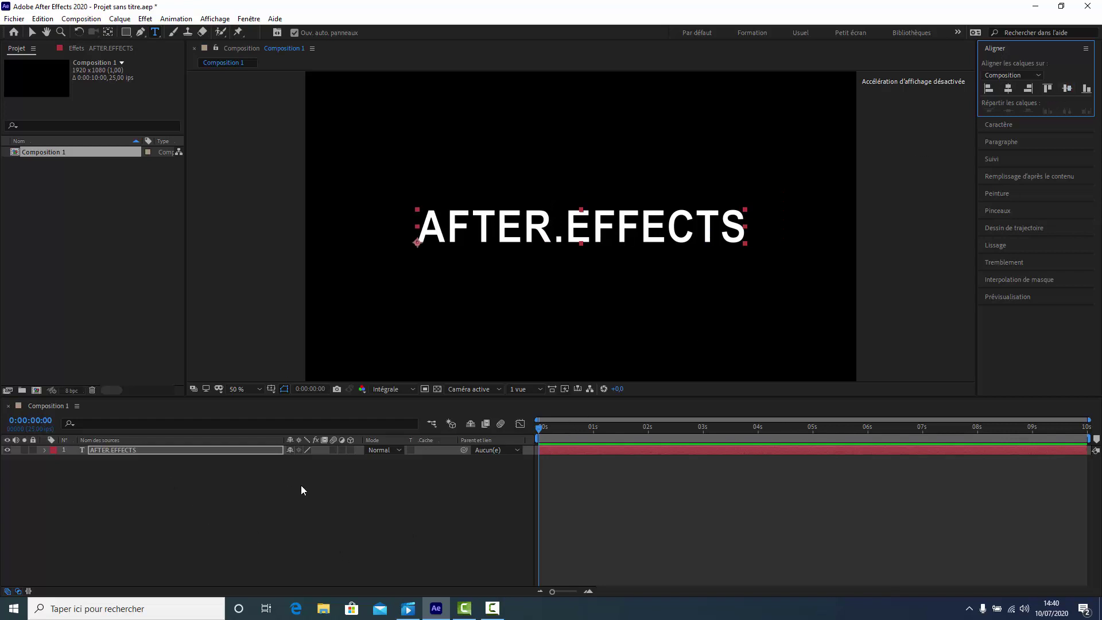
- Add a Position animator to the text layer and enable per-character 3D (Activer la 3D par caractère) on it
left_click(45, 450)
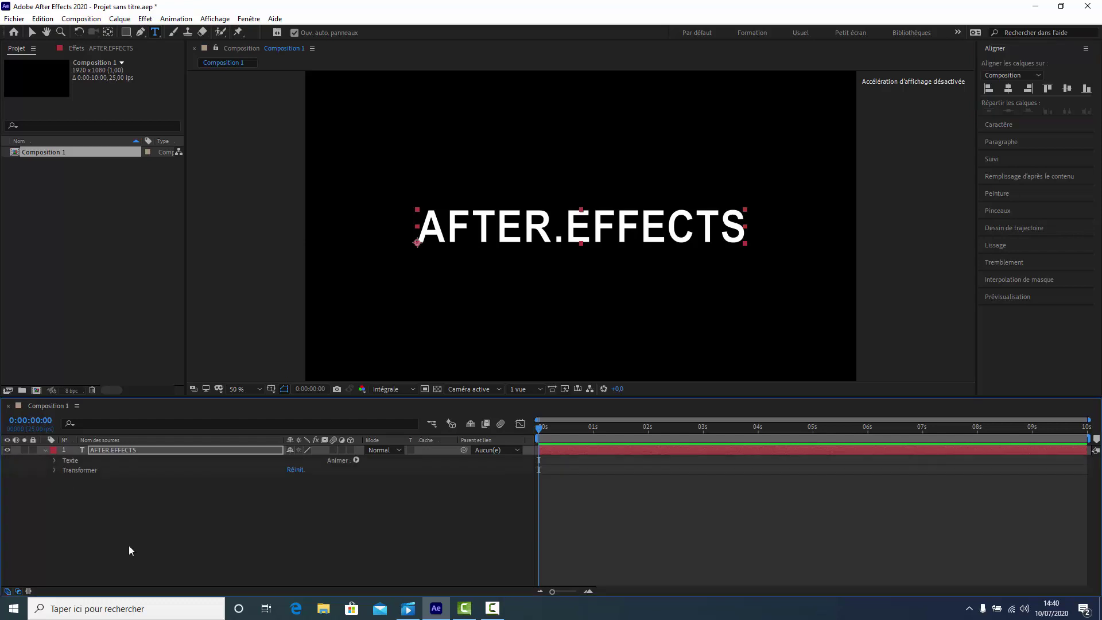
left_click(357, 459)
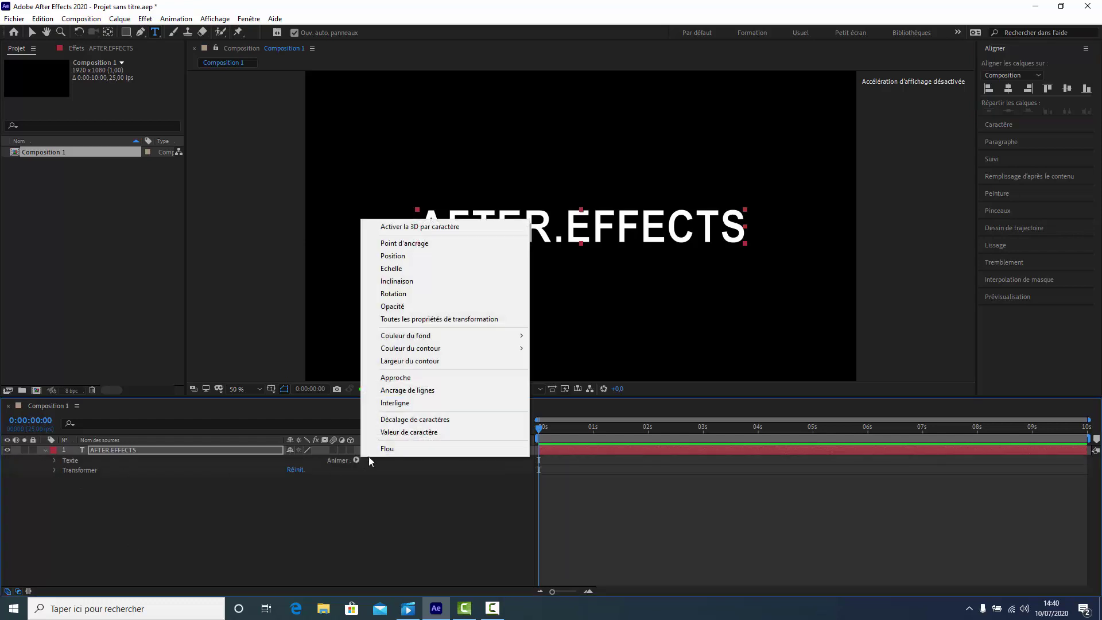
left_click(419, 256)
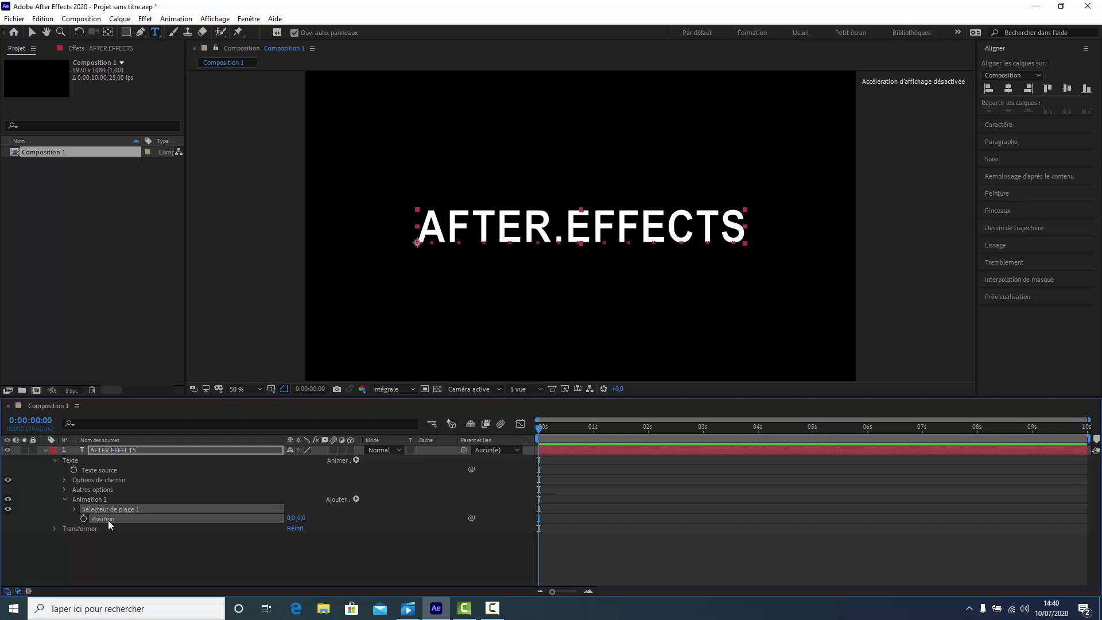
left_click(356, 499)
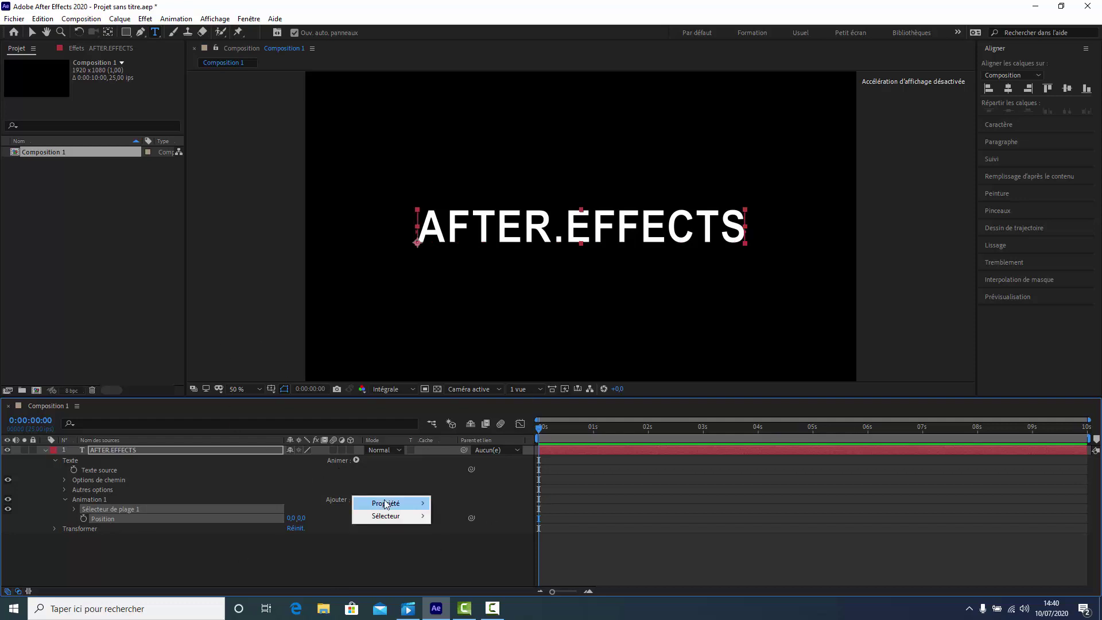
mouse_move(384, 503)
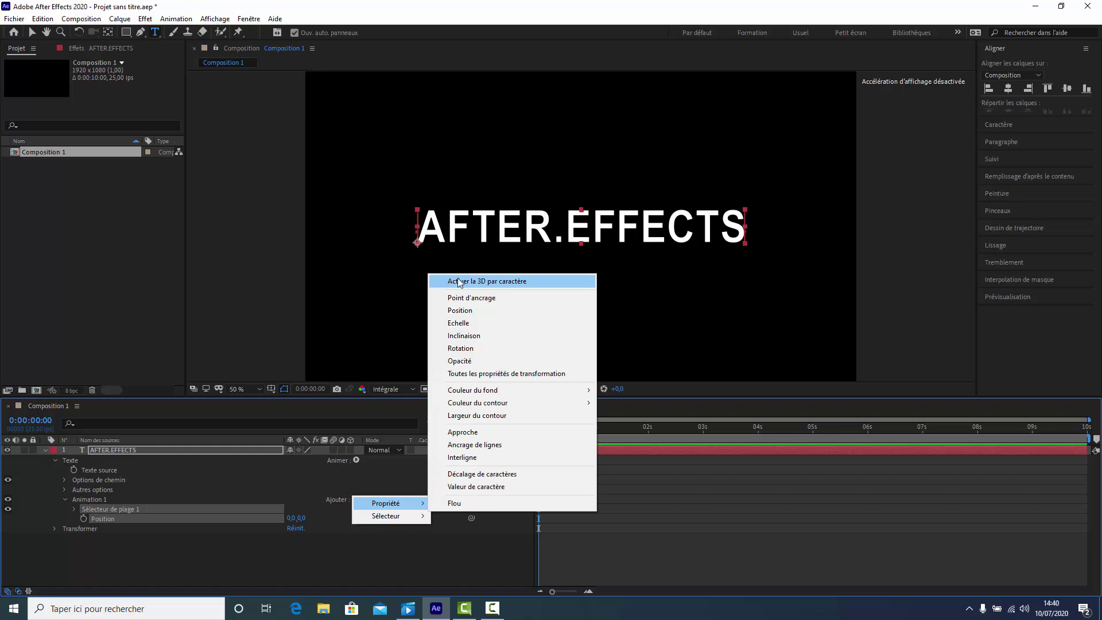
left_click(459, 282)
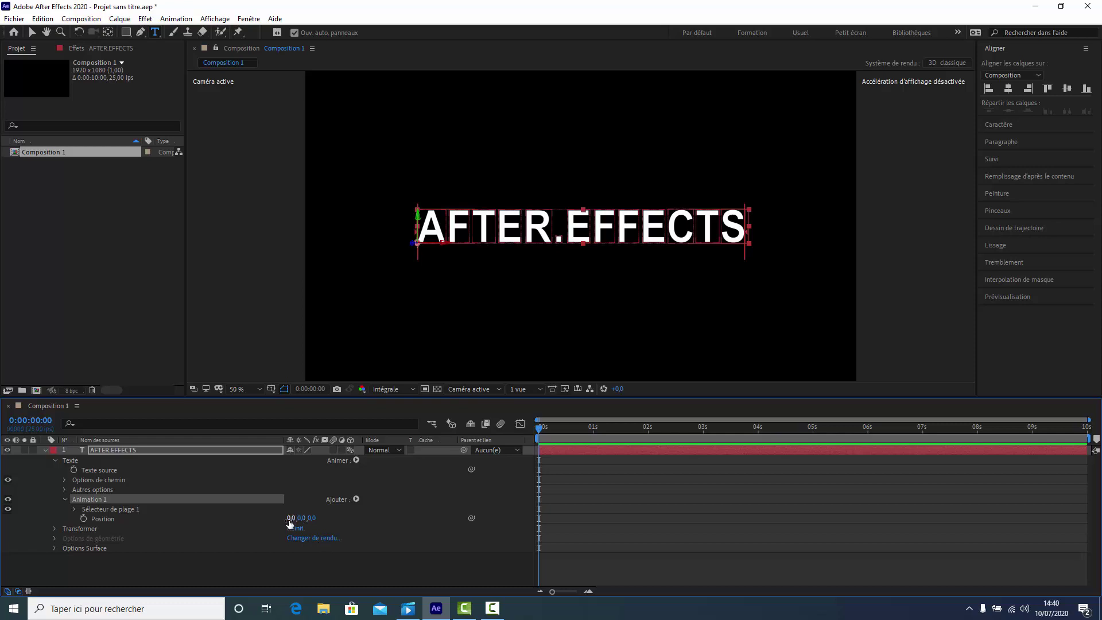
- Expand Sélecteur de plage 1 and set the animator's Z Position to -2799
left_click(74, 509)
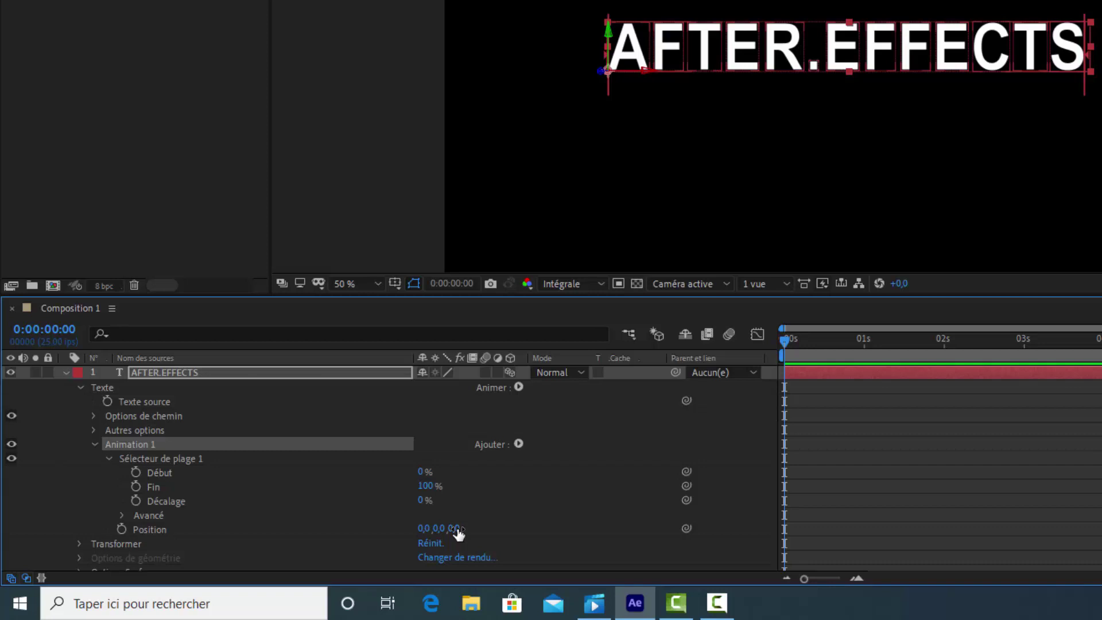
left_click_drag(458, 534, 250, 430)
left_click_drag(458, 529, 372, 541)
left_click_drag(460, 528, 379, 536)
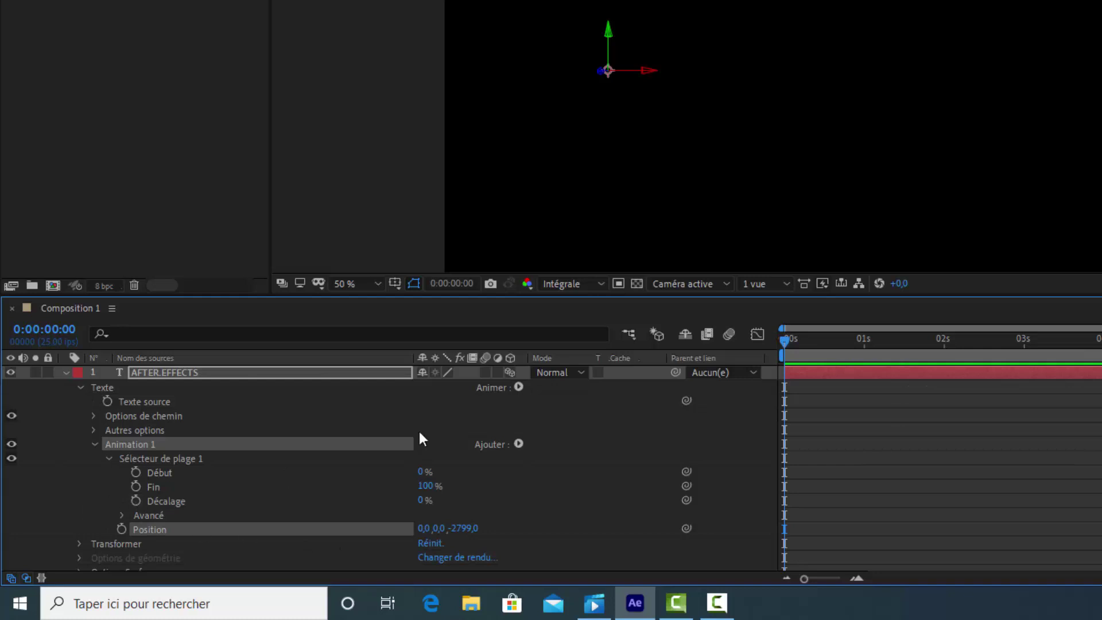
- Keyframe the range selector's Décalage at 0% at the start and 100% at 3 seconds
left_click(135, 501)
left_click_drag(778, 347, 1023, 354)
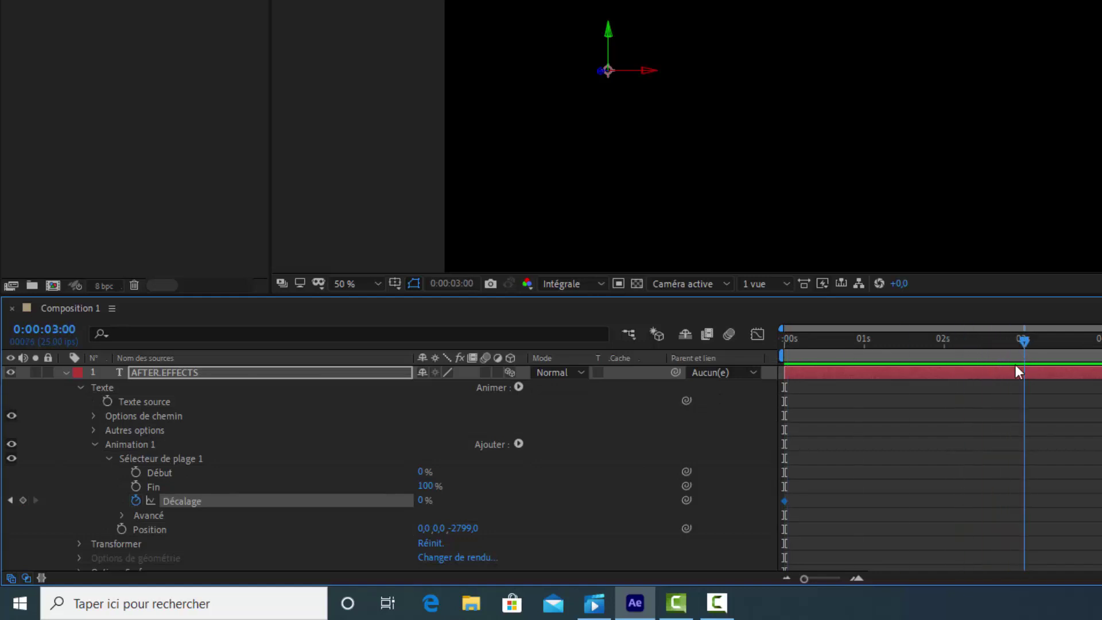
left_click(420, 503)
type("100")
key("Return")
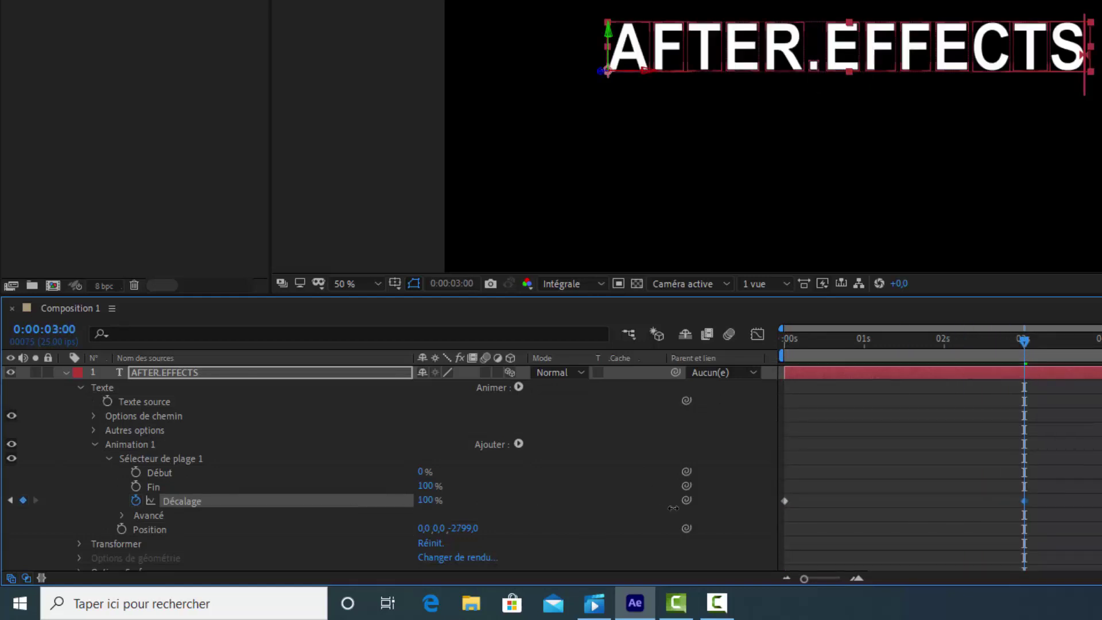
- Preview the text animation from the start of the composition
key("Home")
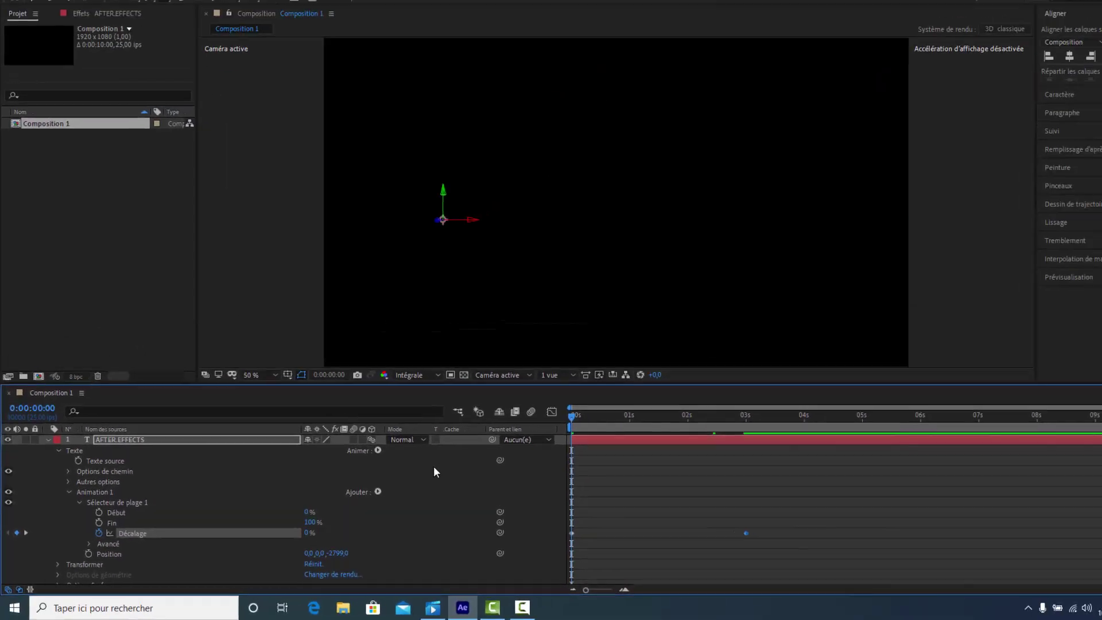
key("space")
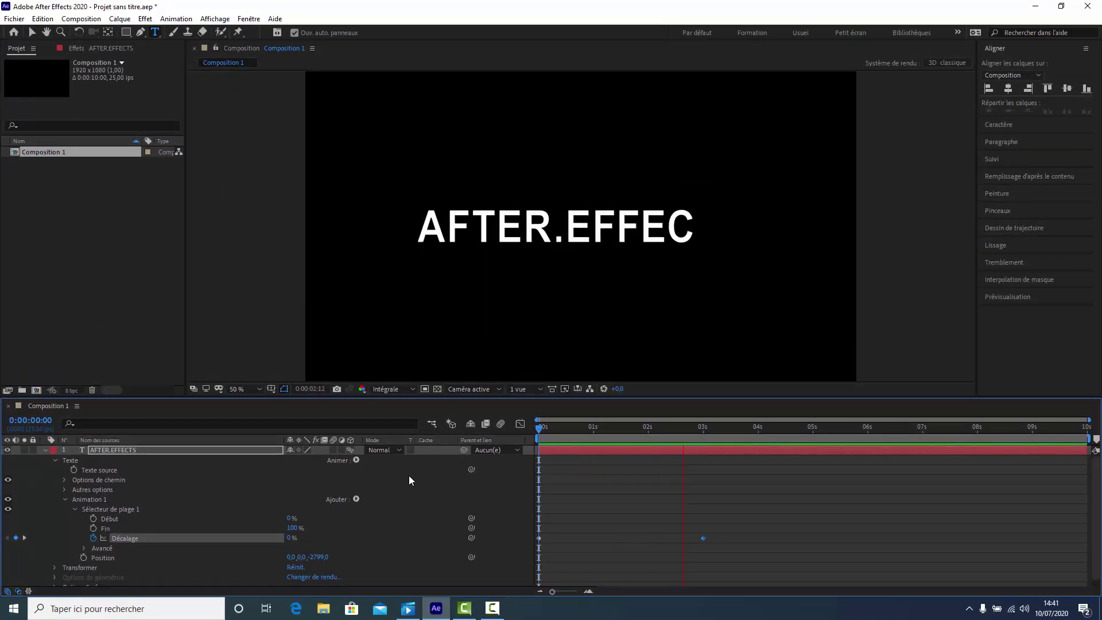
key("space")
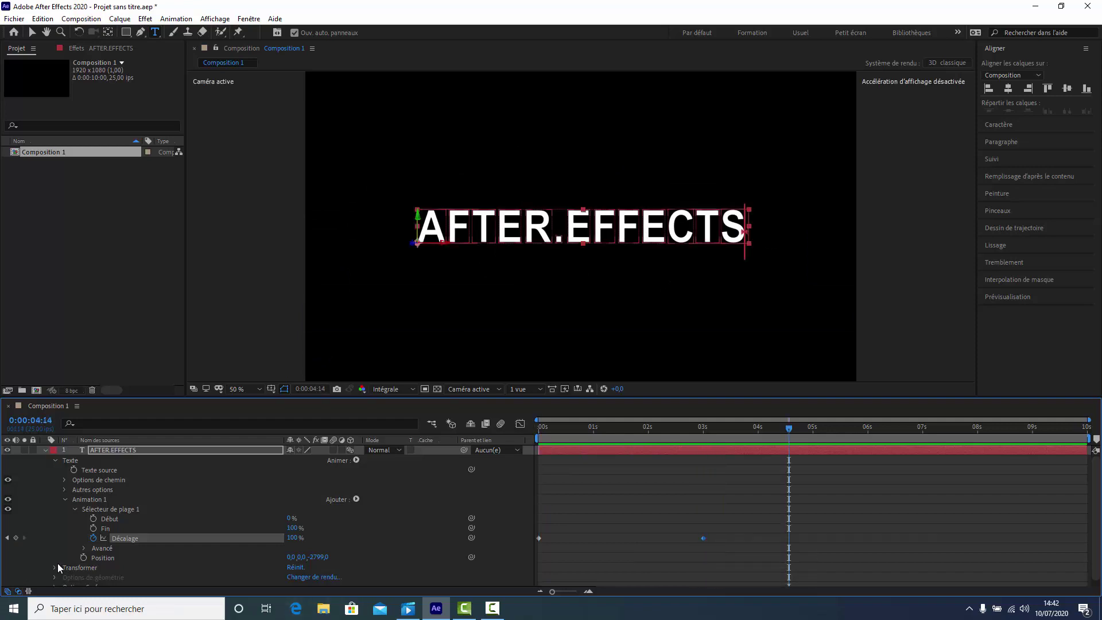
- Set the range selector's advanced Forme option to Triangle and preview the animation from the start
left_click(85, 547)
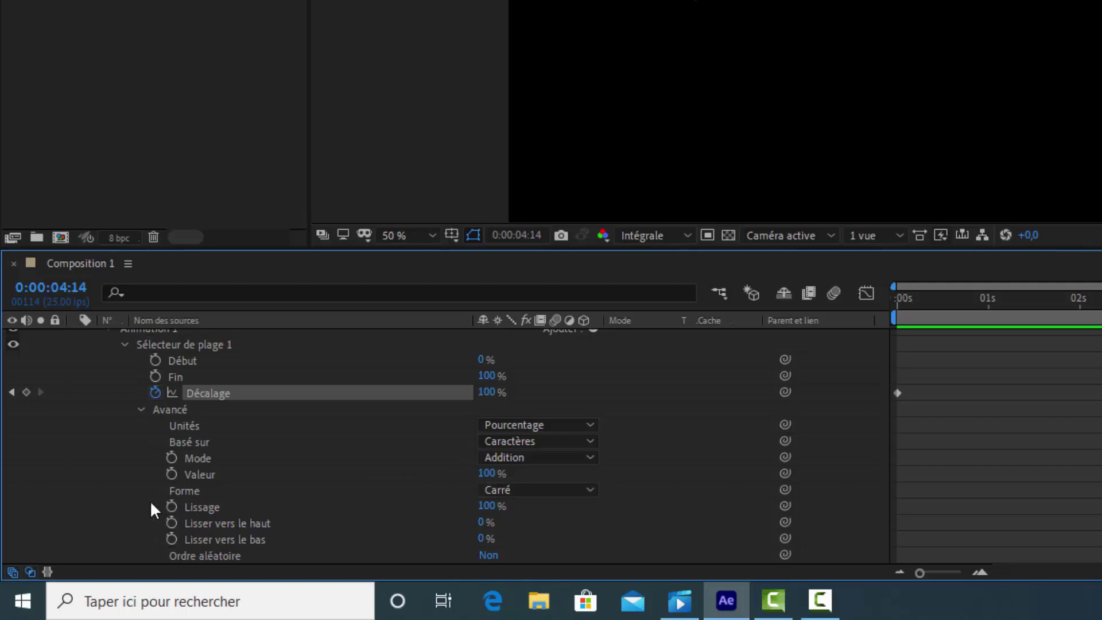
left_click(591, 491)
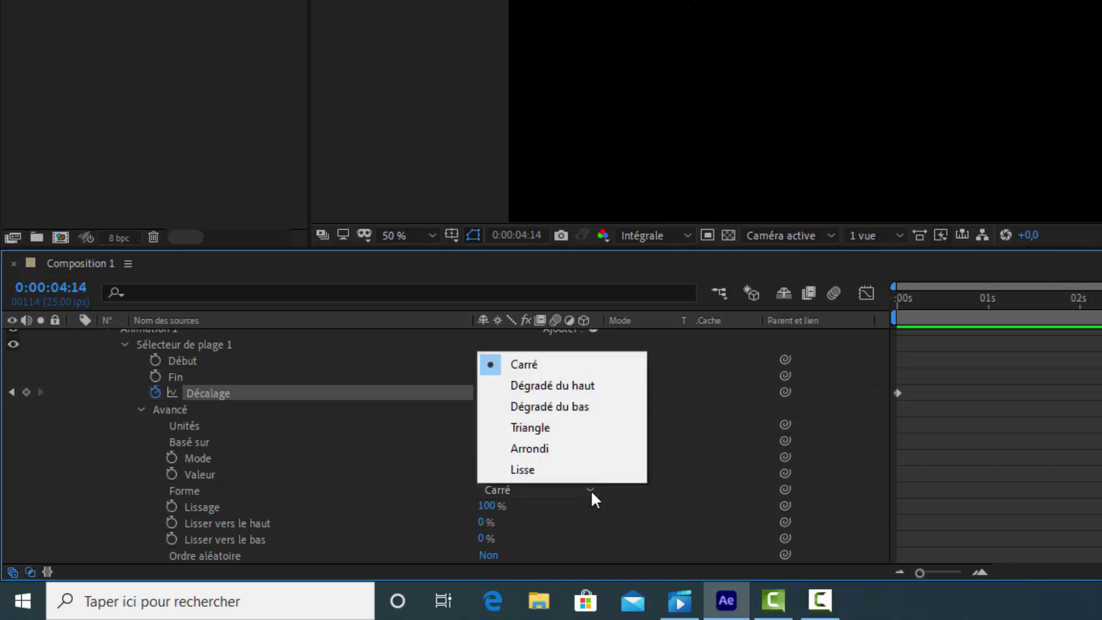
left_click(529, 428)
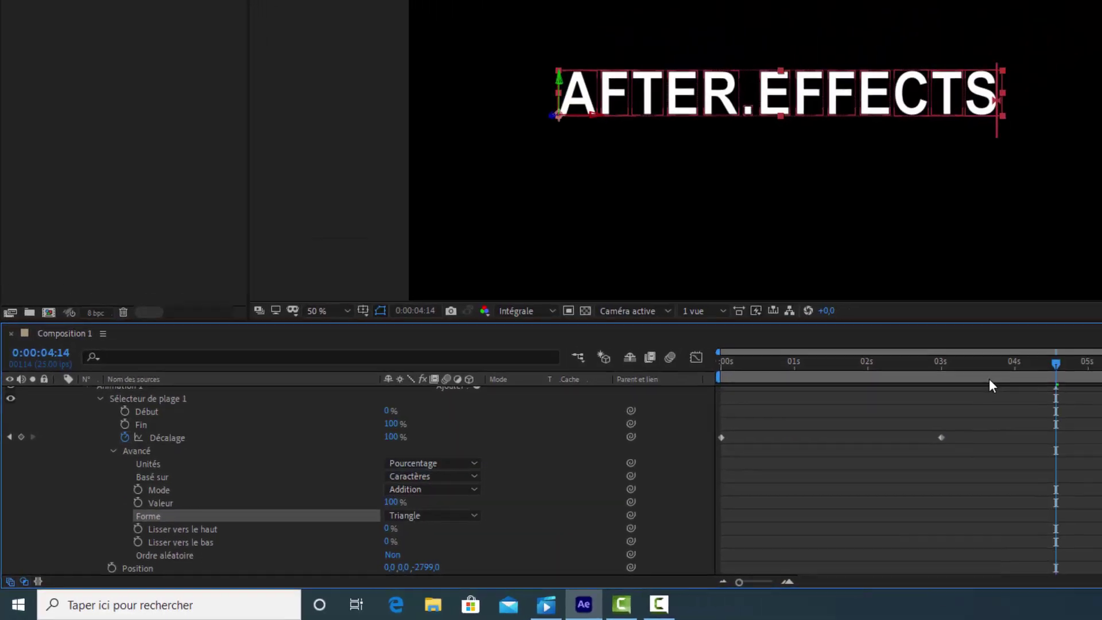
key("Home")
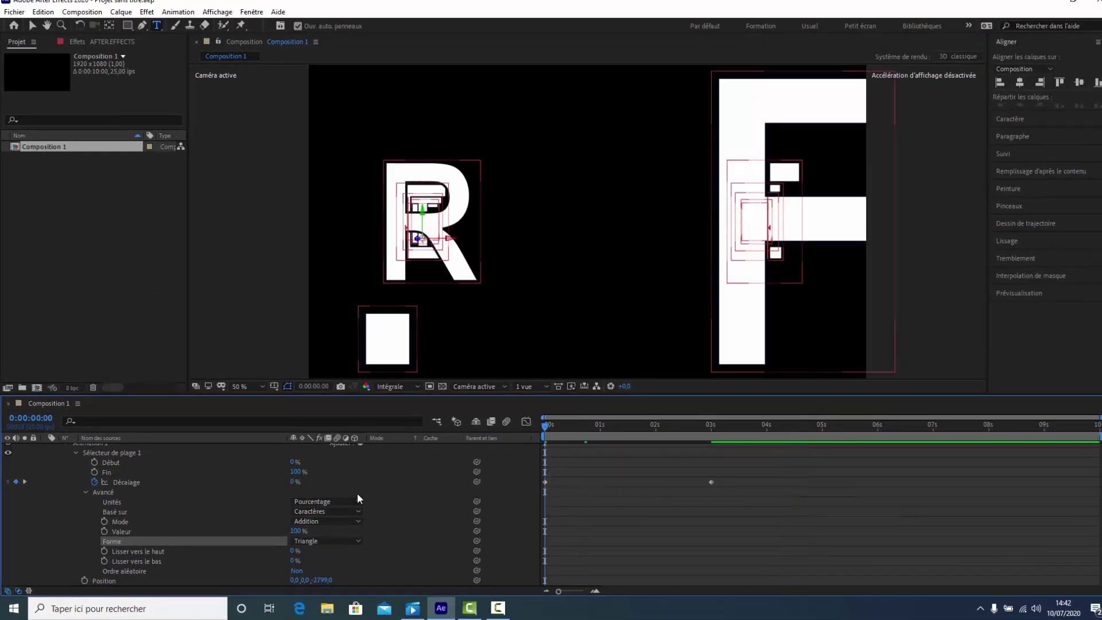
key("space")
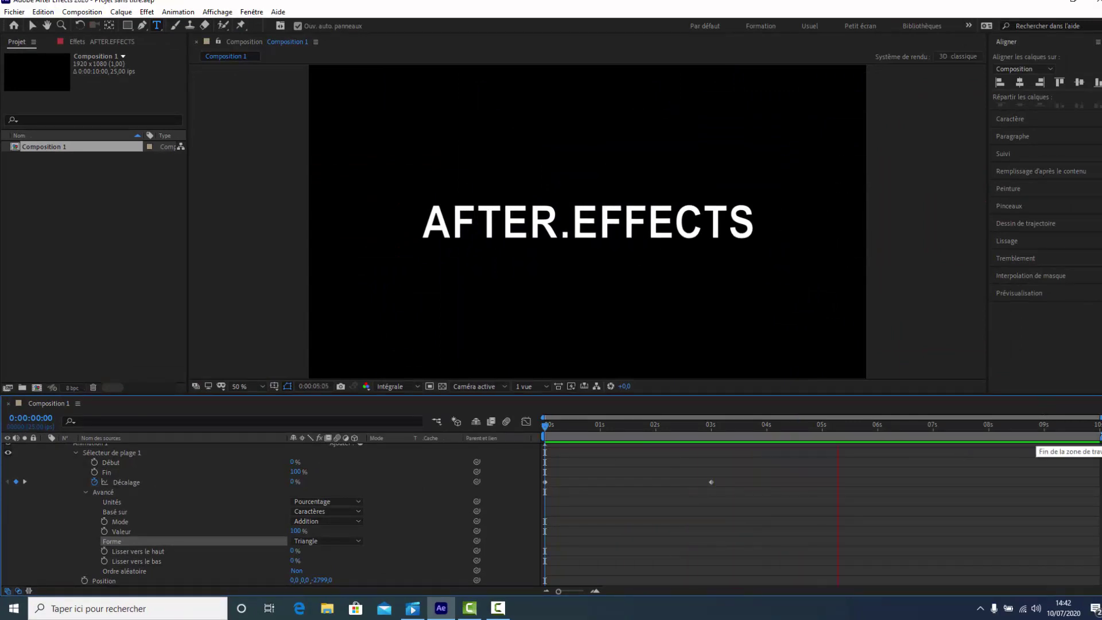
- Shorten the work area to end at about 3 seconds and preview the Triangle animation
left_click_drag(1099, 438, 717, 426)
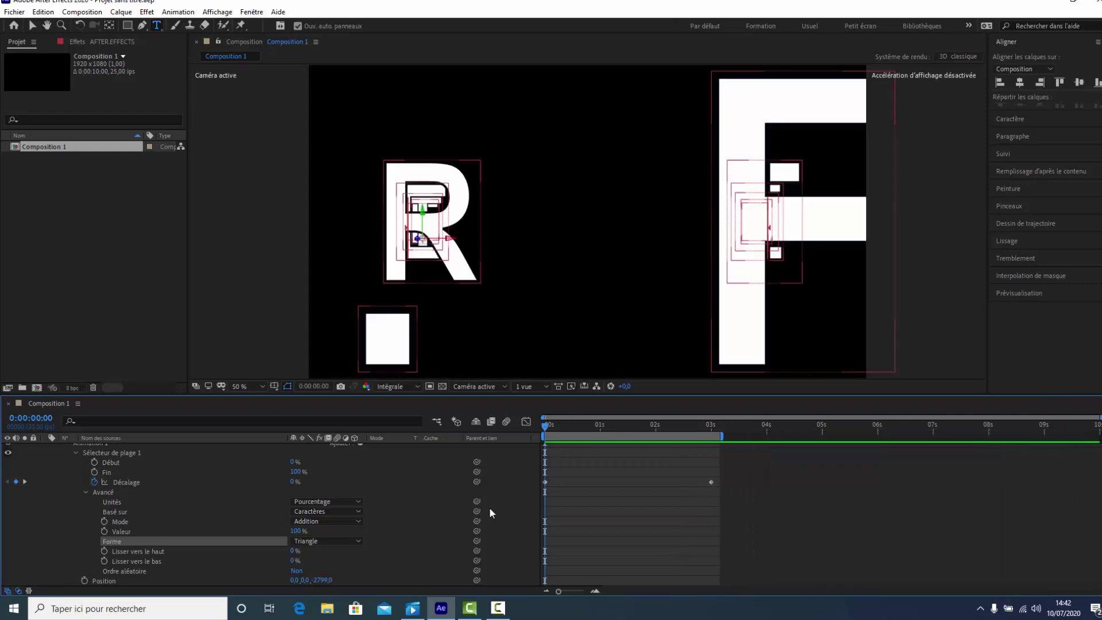
key("space")
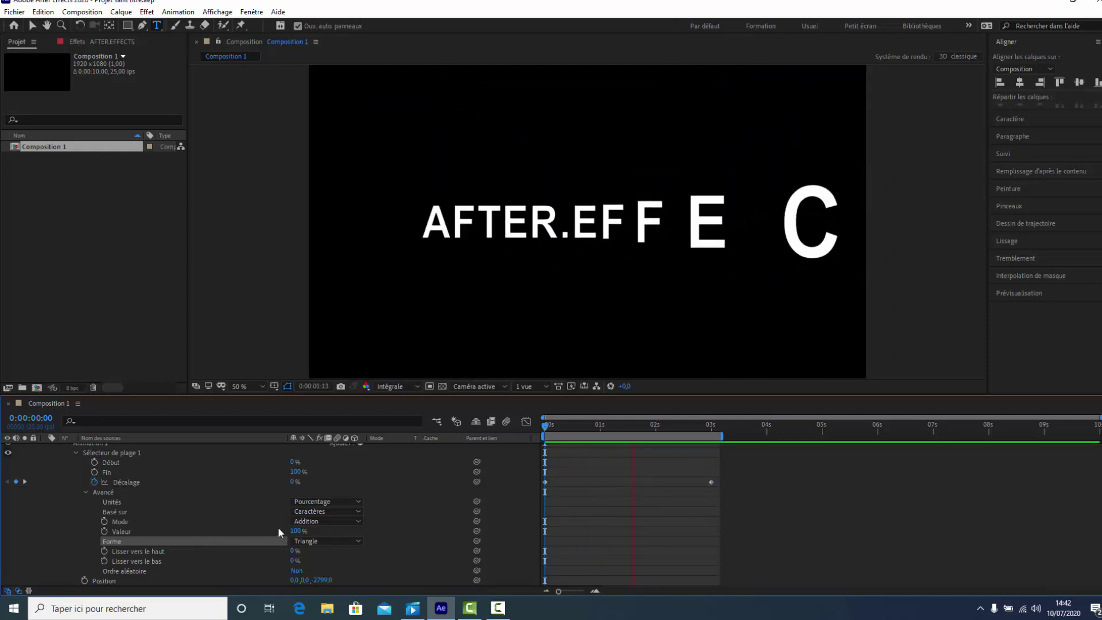
key("space")
- Change the range selector's Forme to Arrondi and preview the animation
left_click(357, 543)
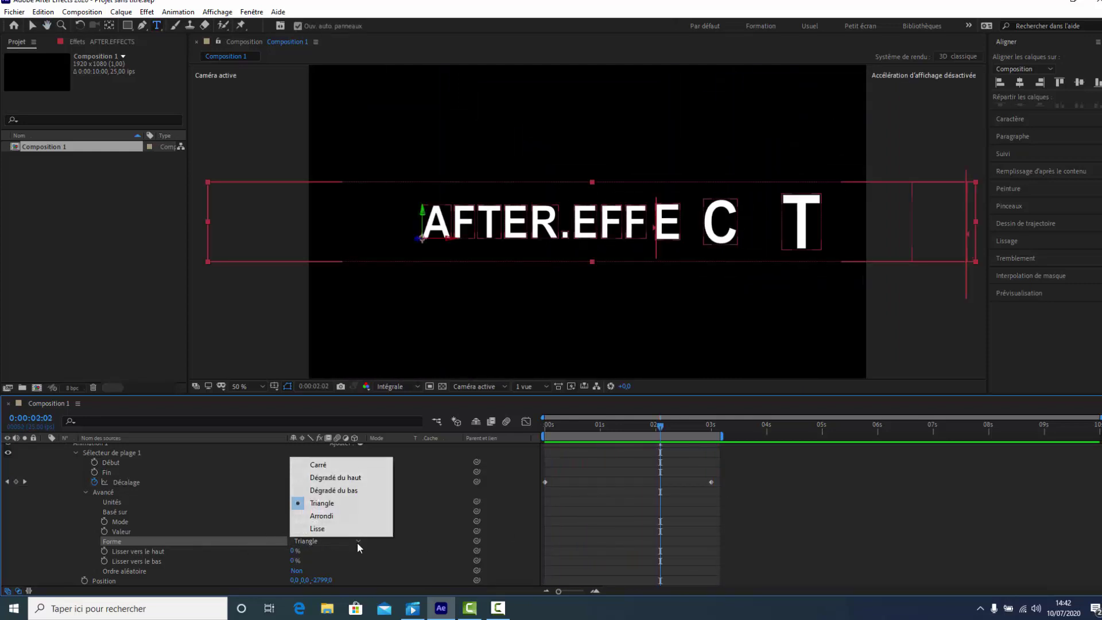
left_click(320, 516)
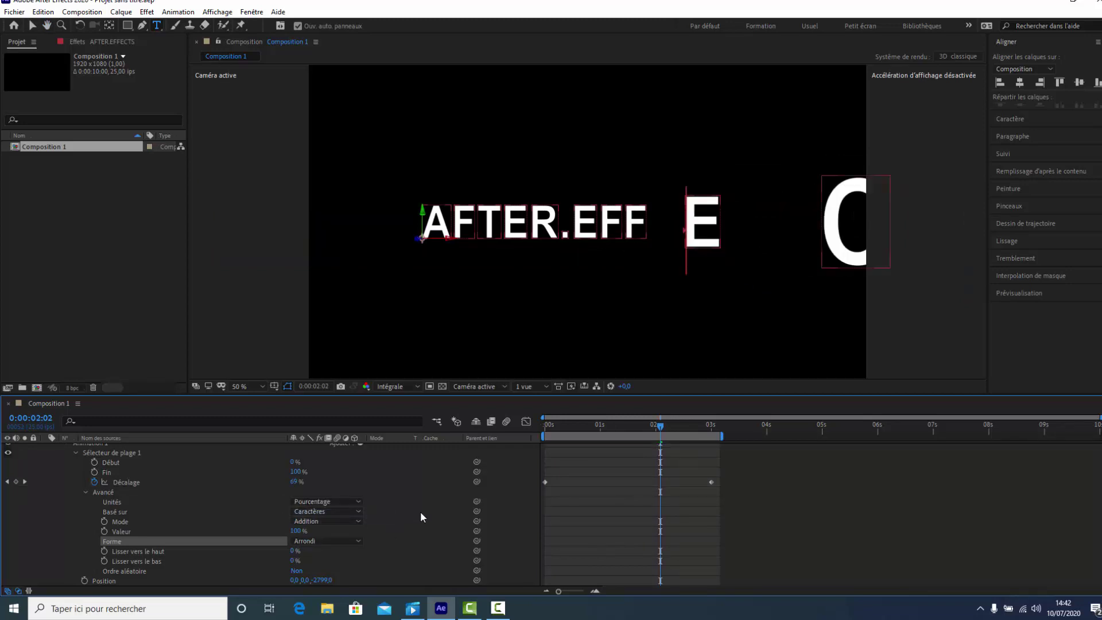
key("space")
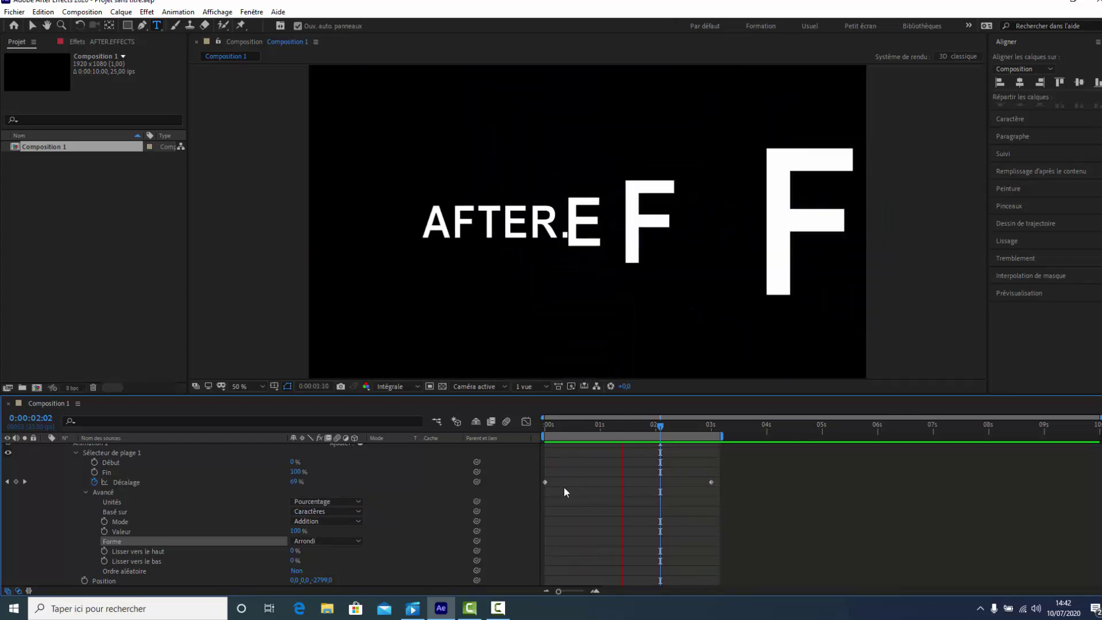
- Extend the work area to about 5 seconds and set the range selector's Forme to Dégradé du bas, returning to the first frame
left_click_drag(722, 441, 826, 437)
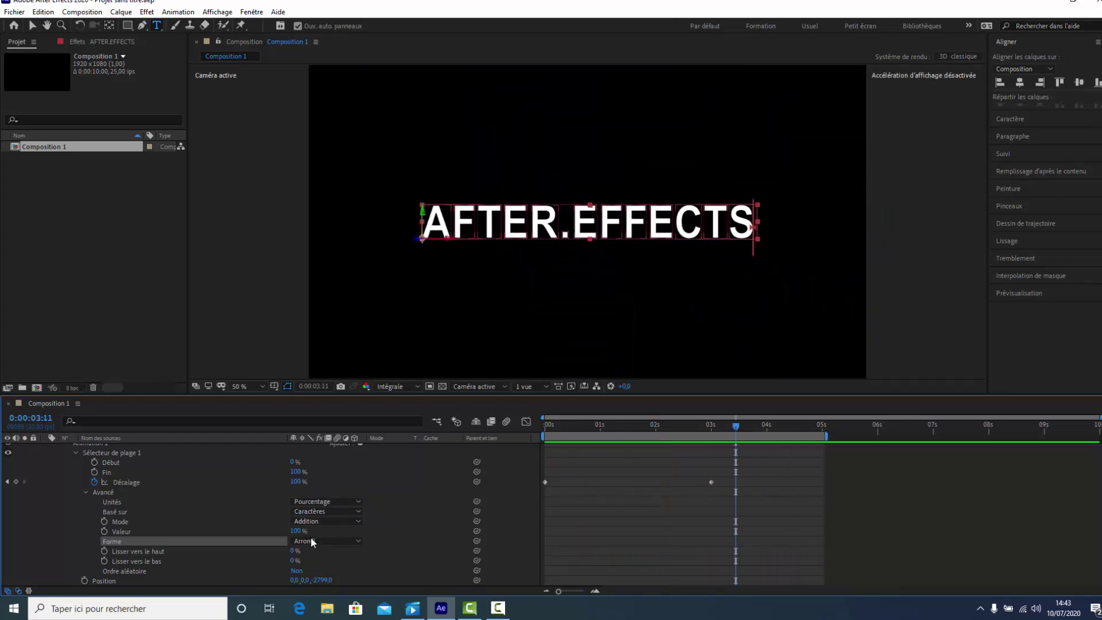
left_click(355, 541)
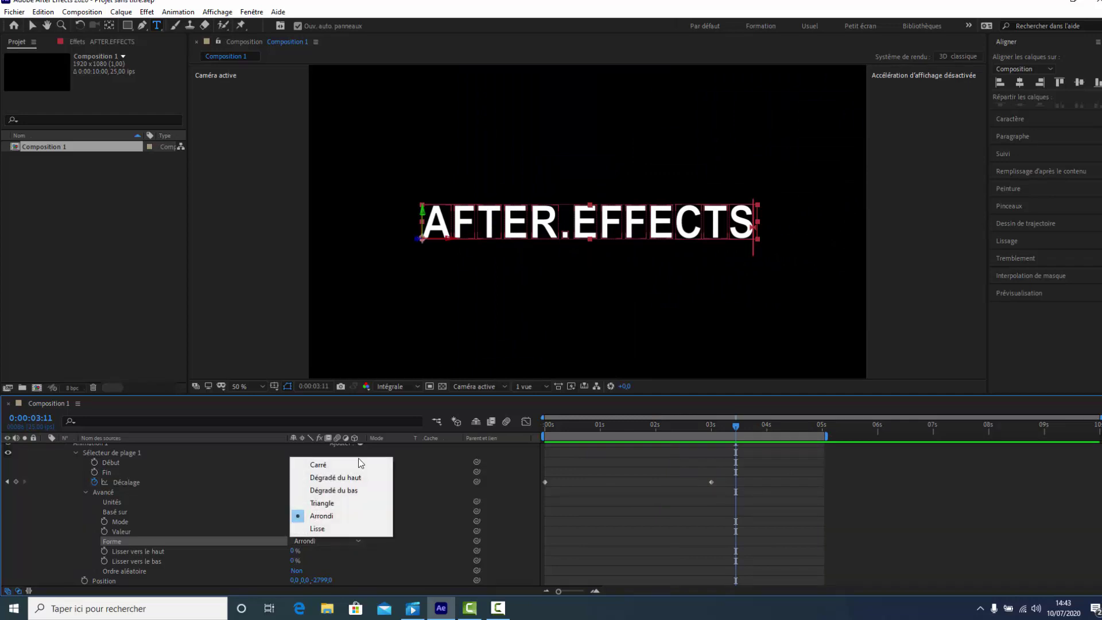
left_click(326, 492)
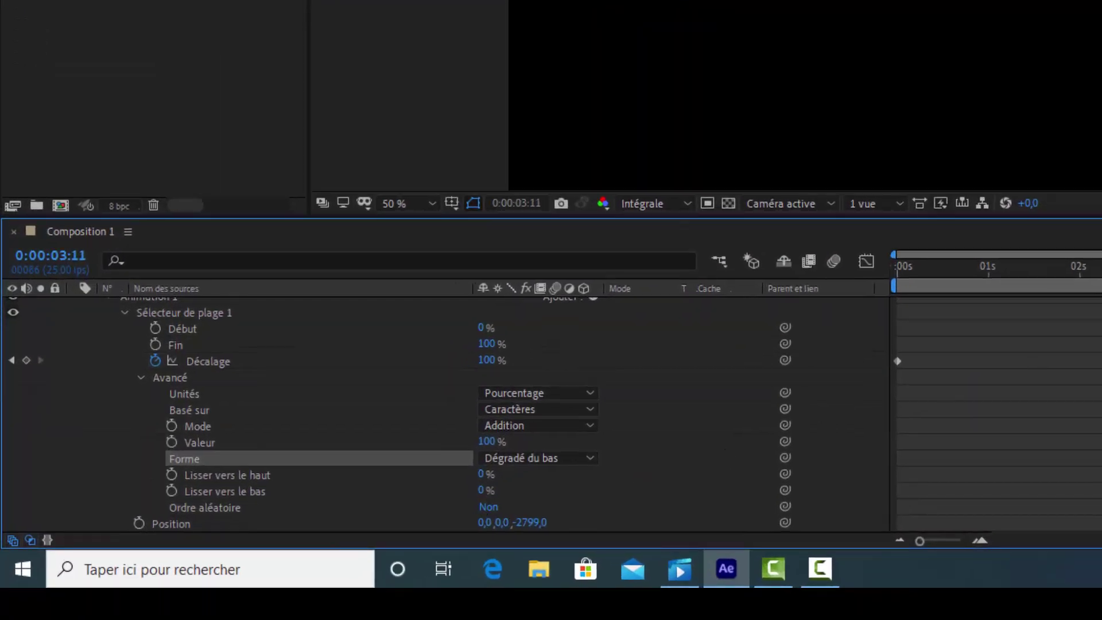
left_click_drag(1101, 268, 846, 320)
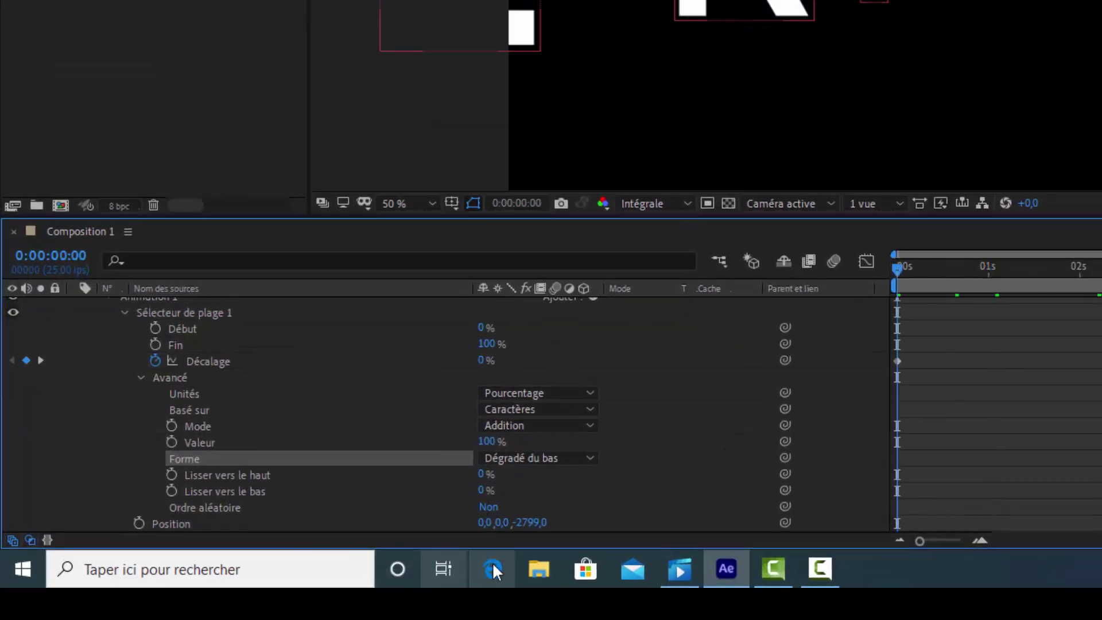
- Set the range selector's Lisser vers le bas to 100 %
mouse_move(482, 491)
left_mouse_down()
mouse_move(337, 501)
mouse_move(491, 499)
mouse_move(462, 498)
left_mouse_up()
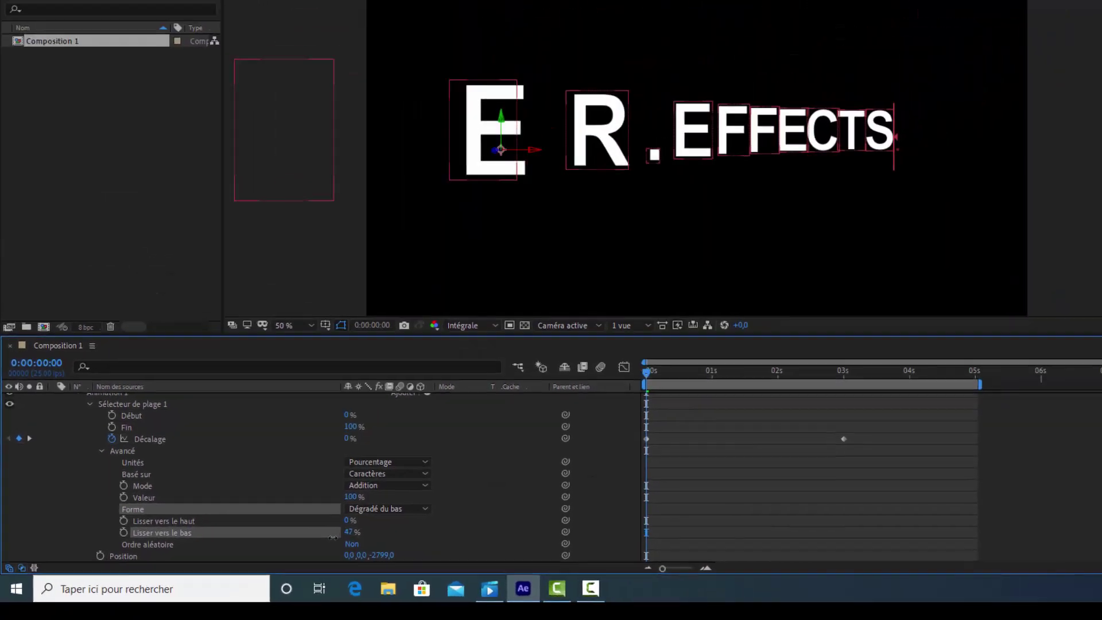
left_click_drag(333, 538, 426, 536)
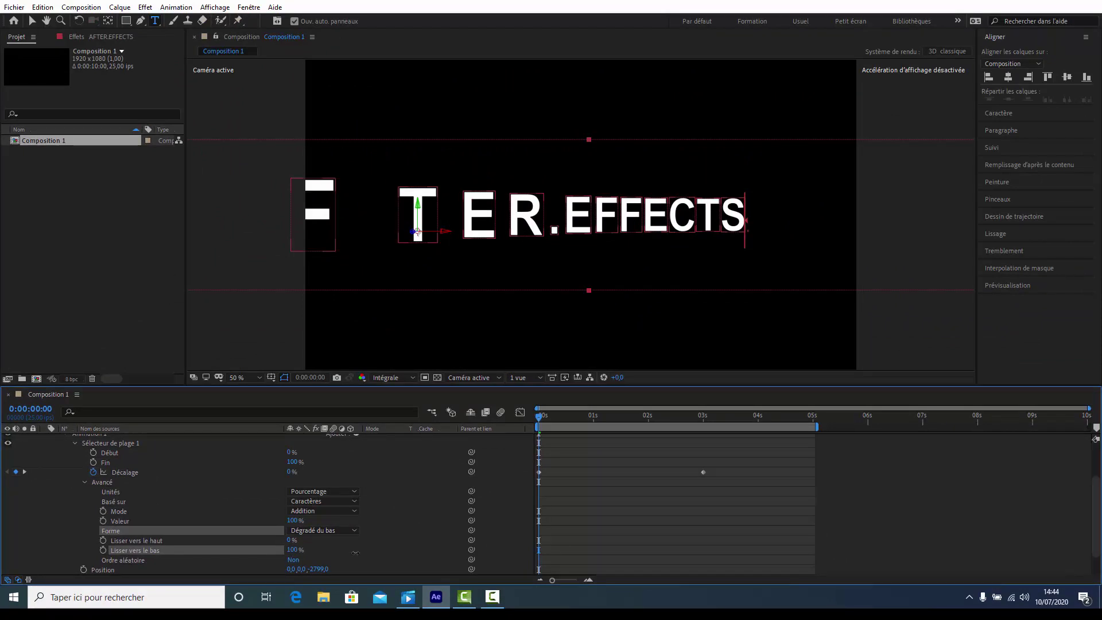
left_click(140, 550)
left_click(300, 549)
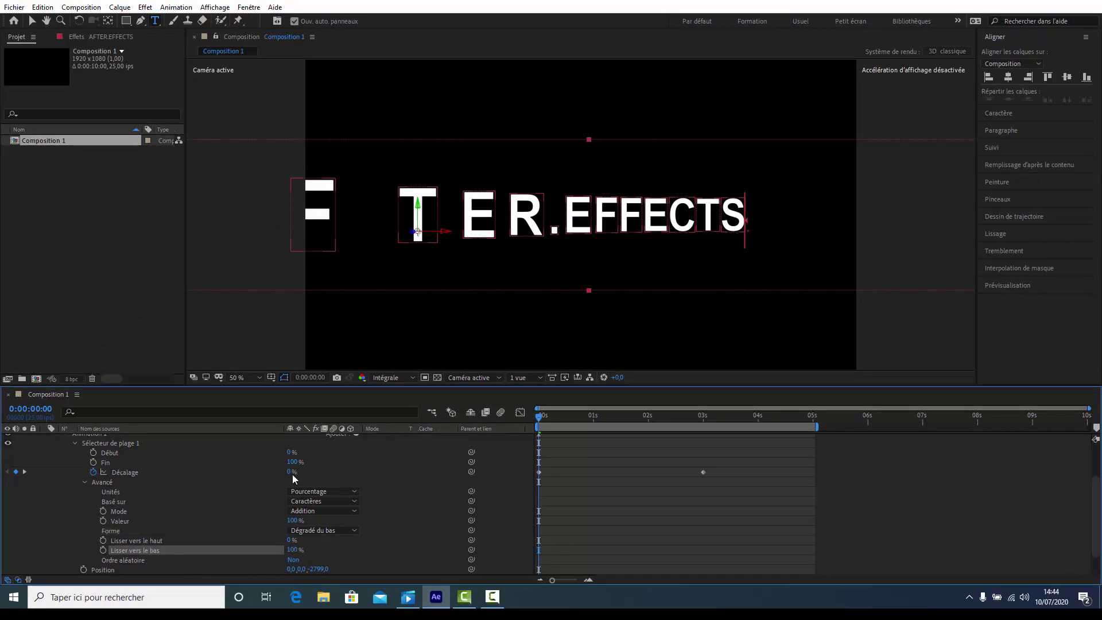
- Try a Décalage of -100 % at the first frame, preview the animation and return to the start
left_click_drag(288, 472, 196, 473)
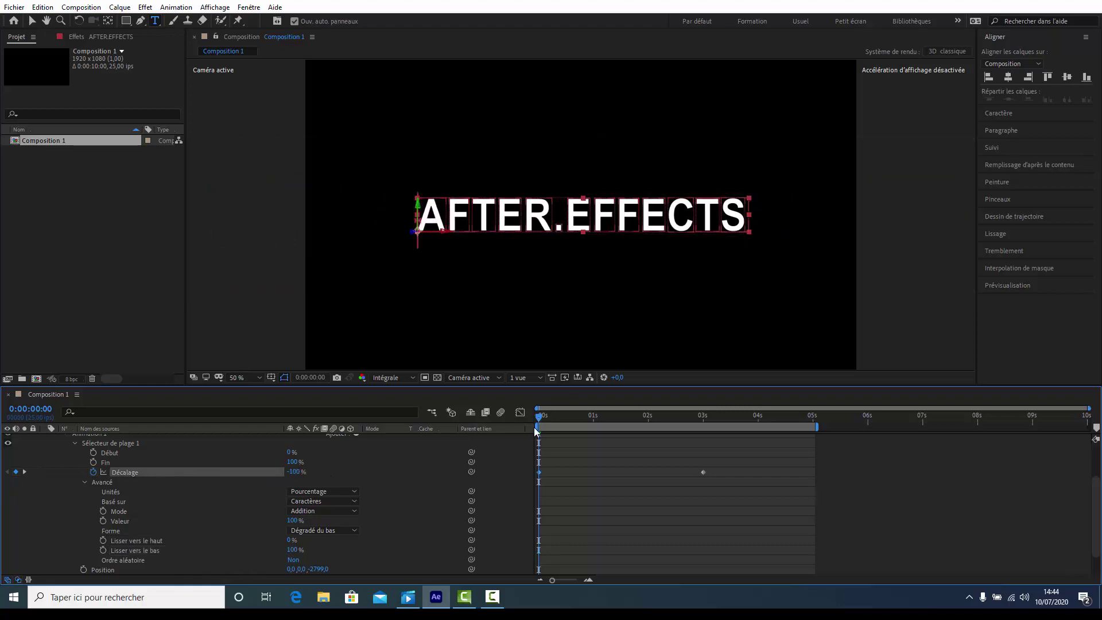
key("space")
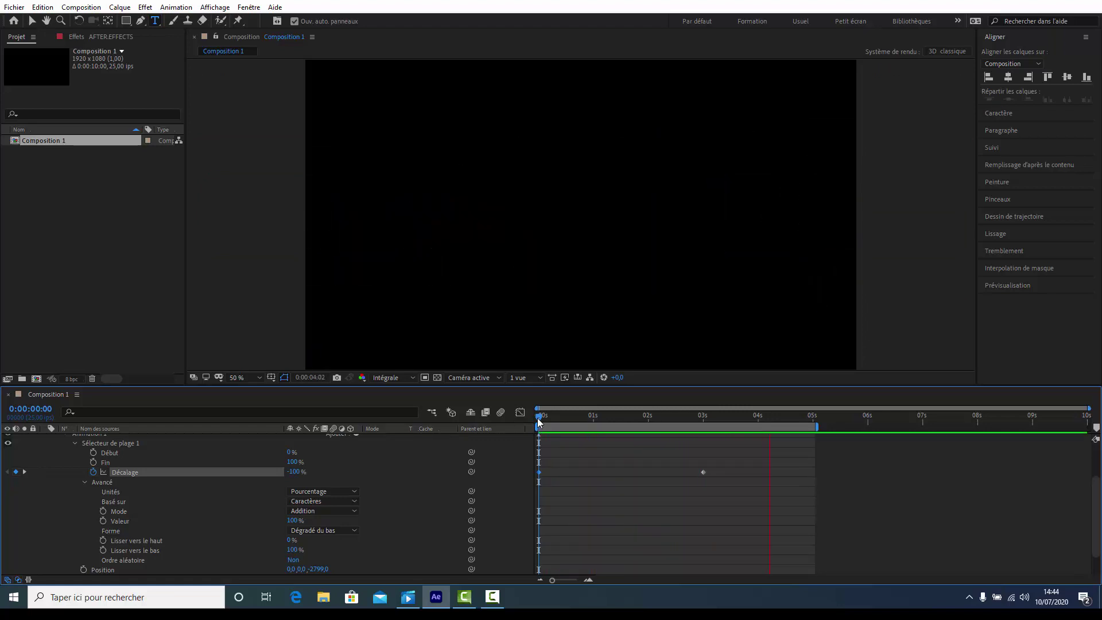
key("space")
left_click(541, 418)
left_click_drag(542, 419, 698, 427)
key("Home")
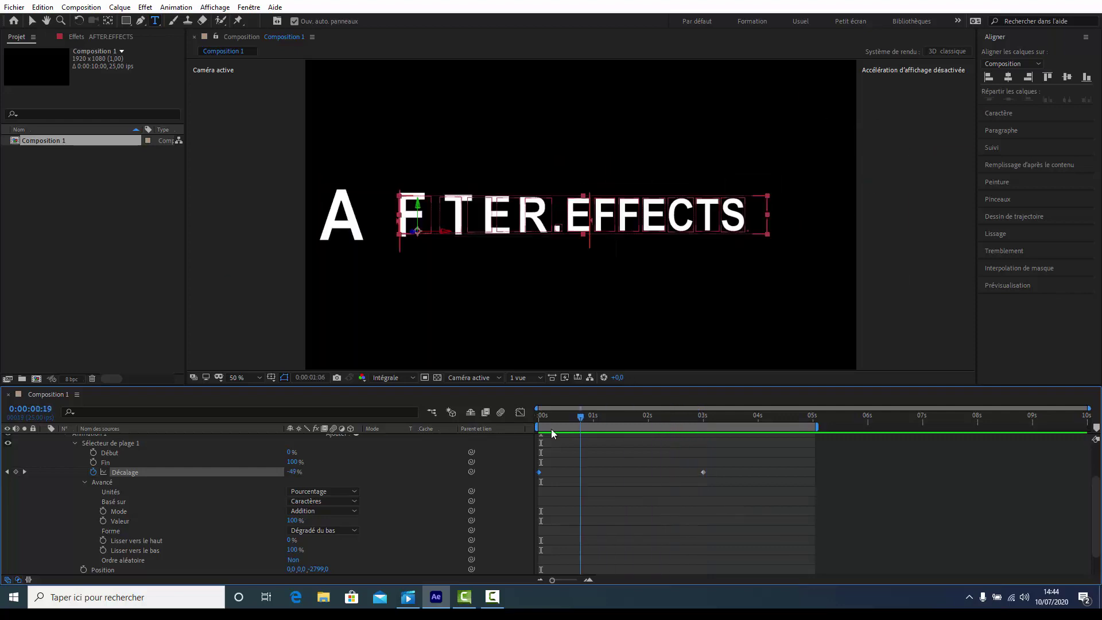
- Set Décalage to 100 % at the first frame and -100 % at 3 seconds, and preview the animation from the start
left_click_drag(293, 472, 416, 474)
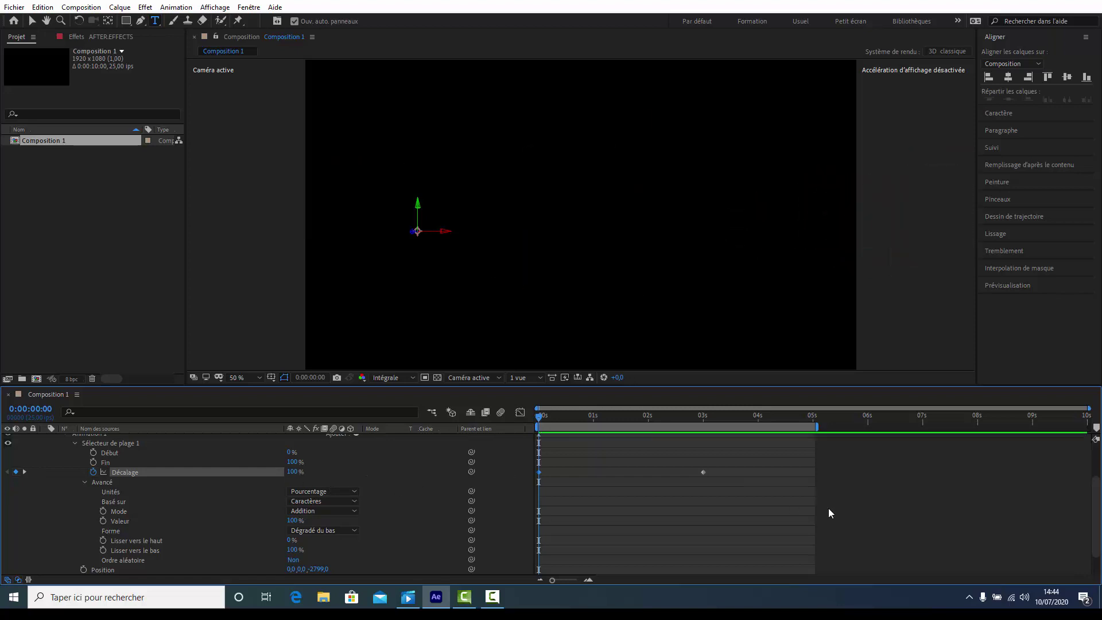
left_click_drag(540, 418, 706, 473)
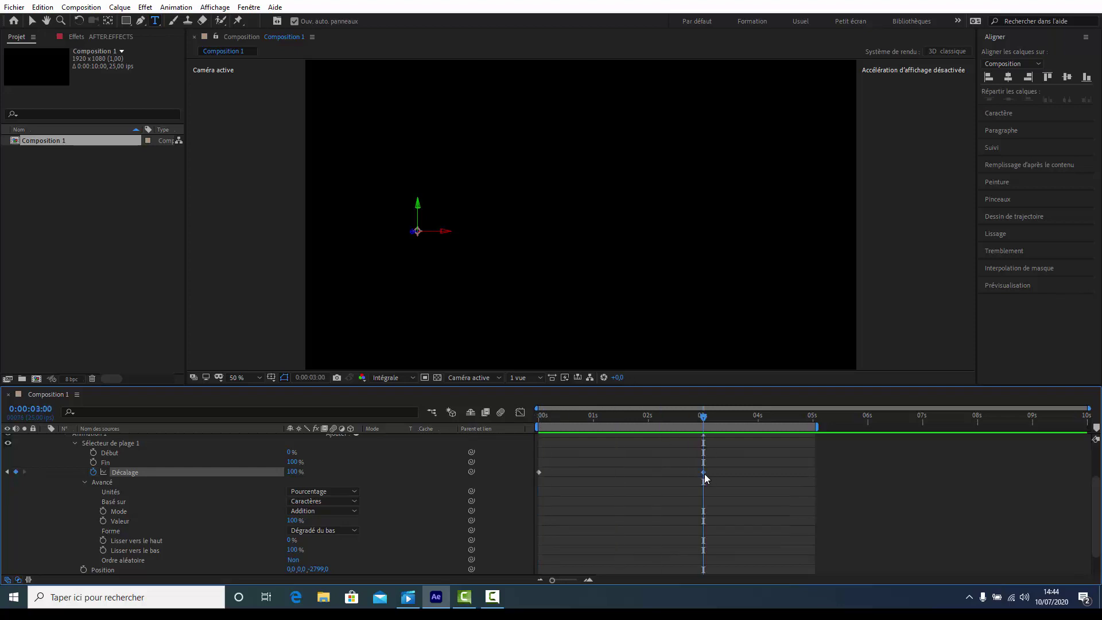
left_click_drag(294, 478, 170, 475)
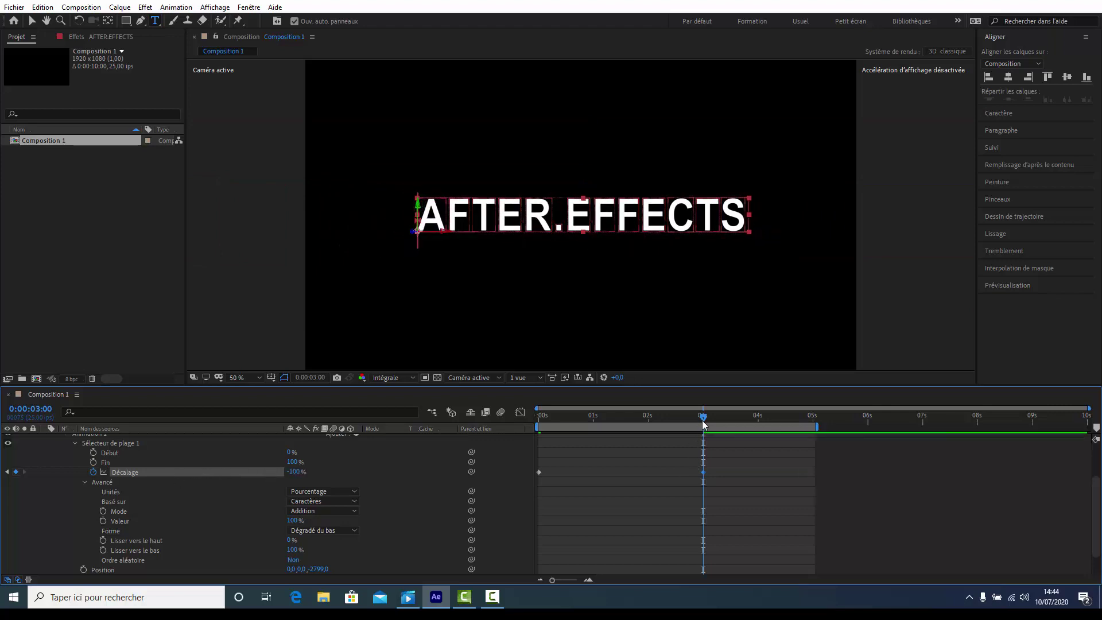
left_click_drag(703, 419, 513, 441)
key("space")
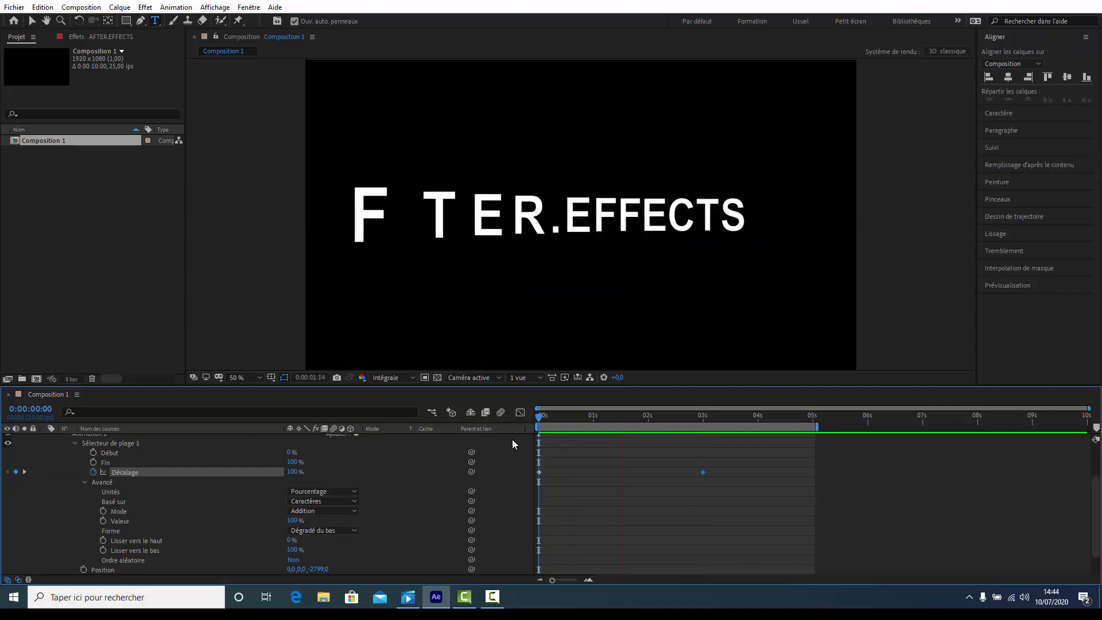
key("space")
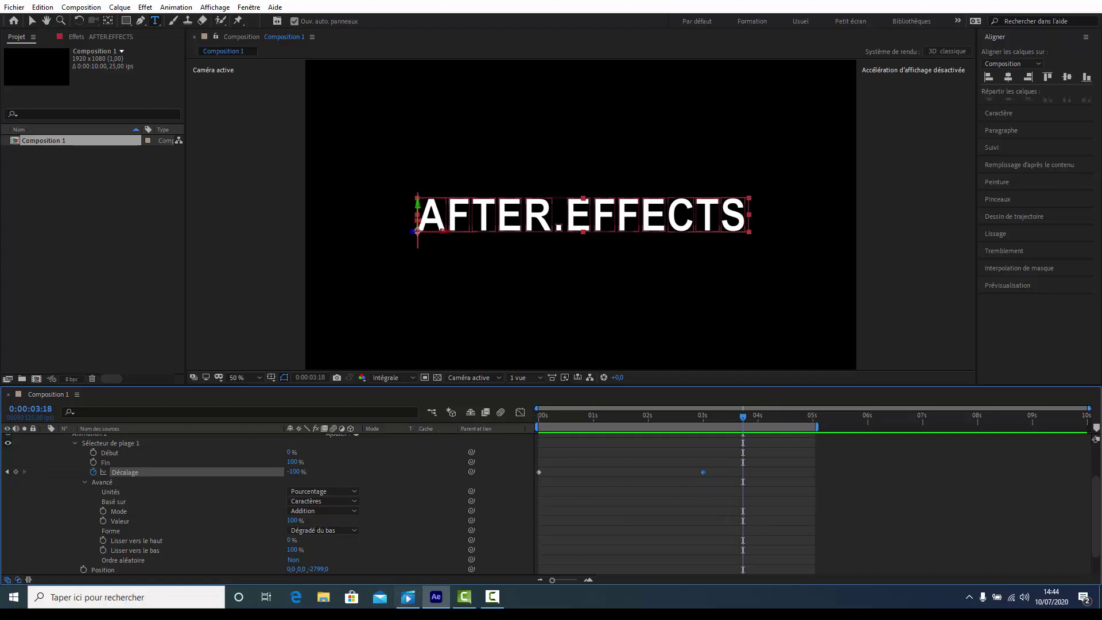
left_click(492, 597)
left_click(1088, 556)
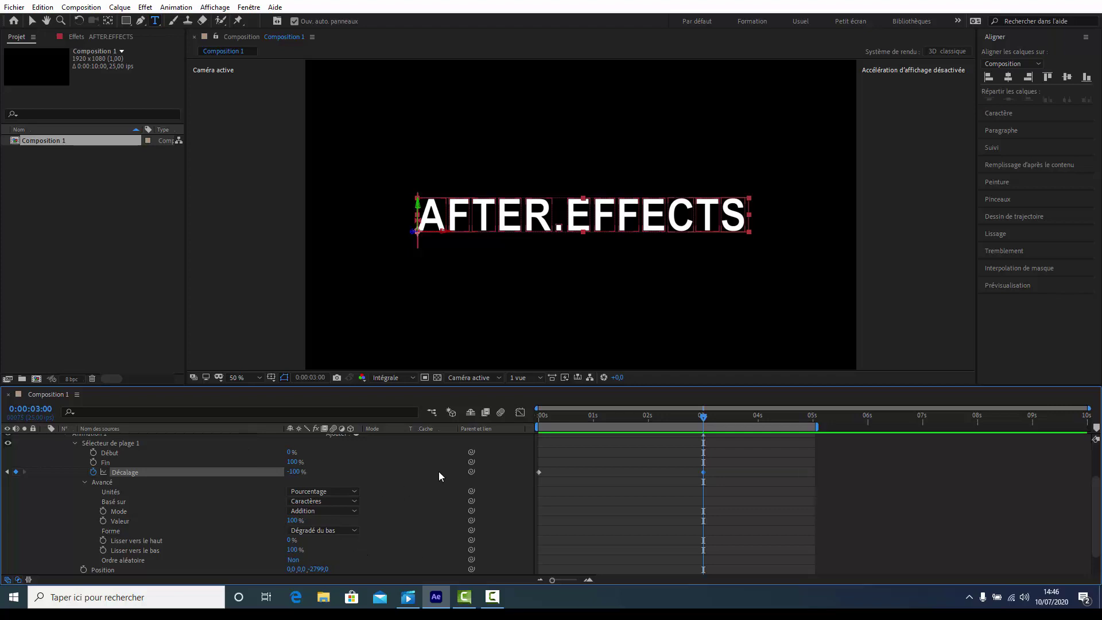
- Add the Rotation property to Animation 1 and set Rotation Z to 25°
scroll(71, 505, "up", 2)
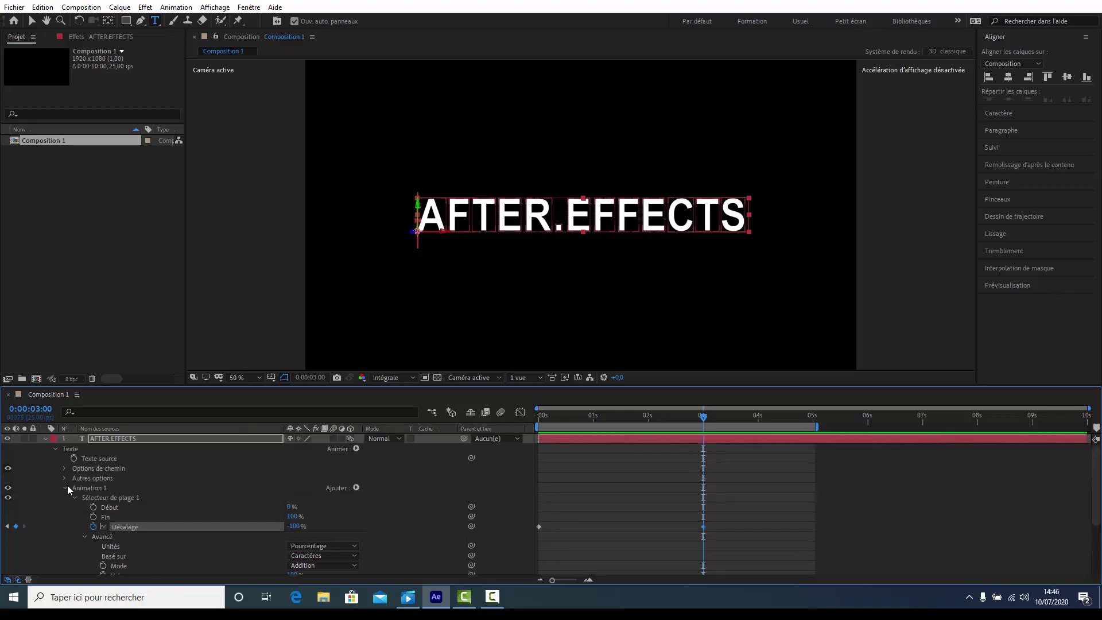
left_click(64, 488)
left_click(356, 488)
mouse_move(386, 492)
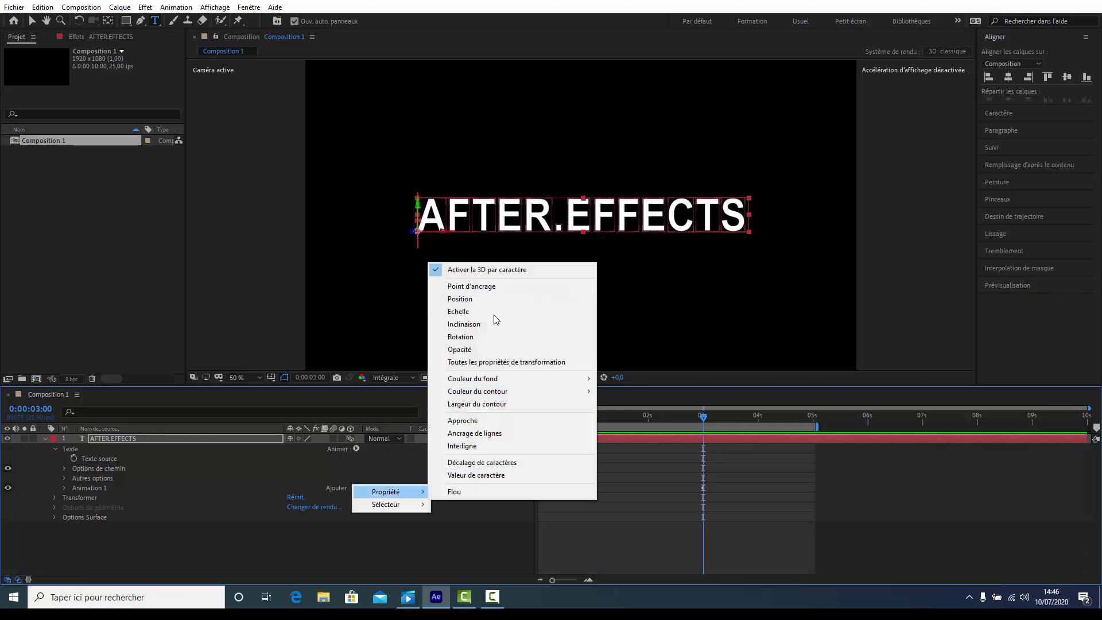
left_click(490, 337)
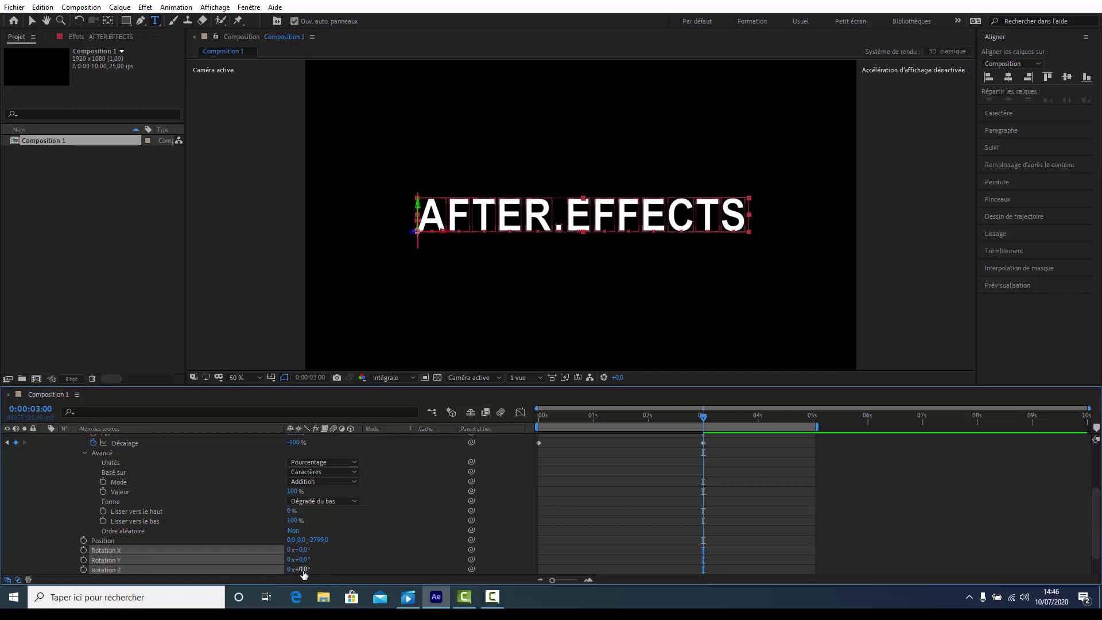
left_click_drag(304, 572, 318, 571)
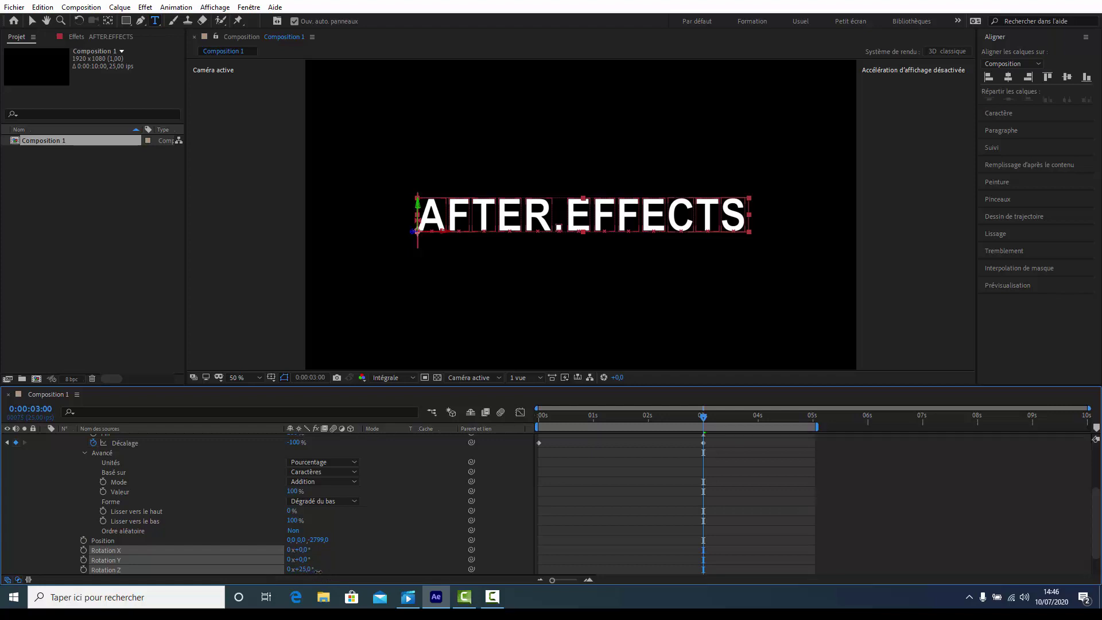
- Preview the animation with the added rotation from the first frame, stopping the playhead at 4 seconds
left_click_drag(700, 418, 519, 452)
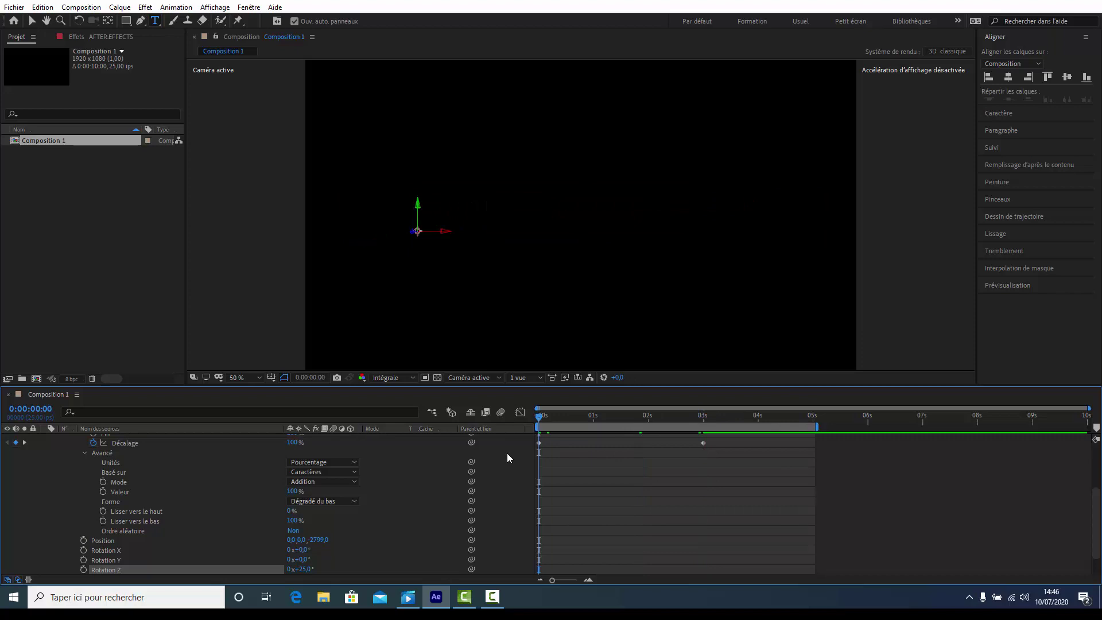
key("space")
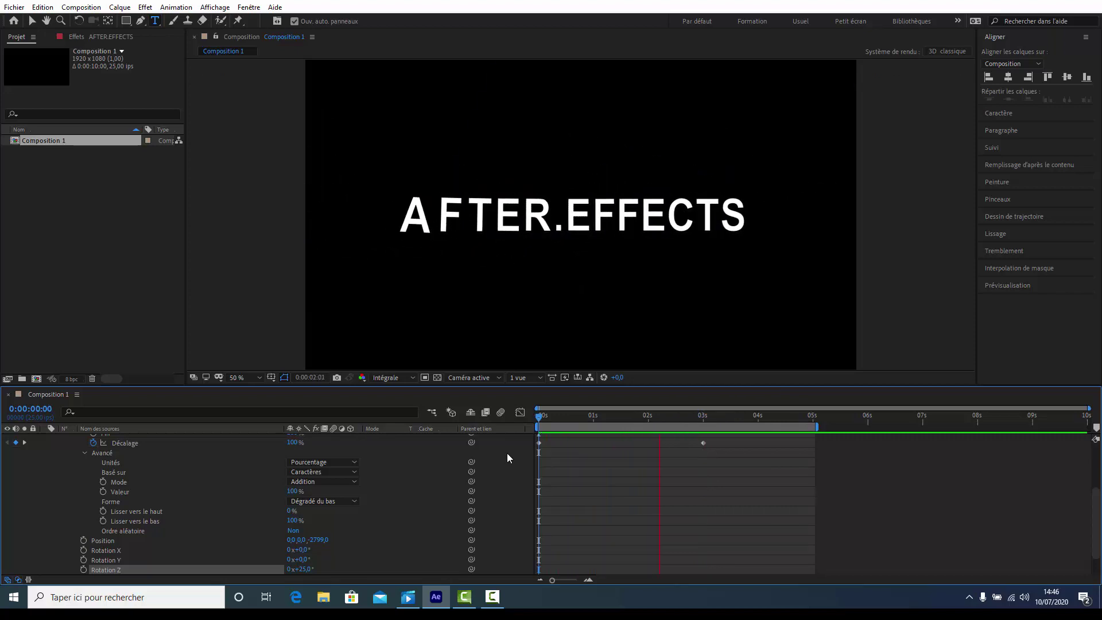
key("space")
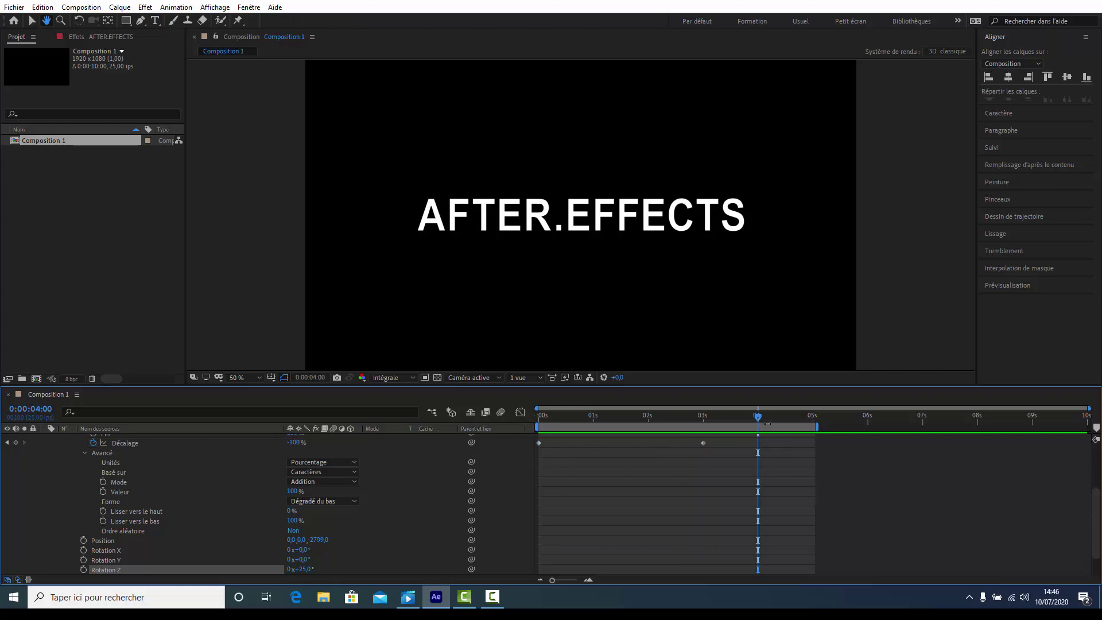
left_click_drag(530, 437, 758, 433)
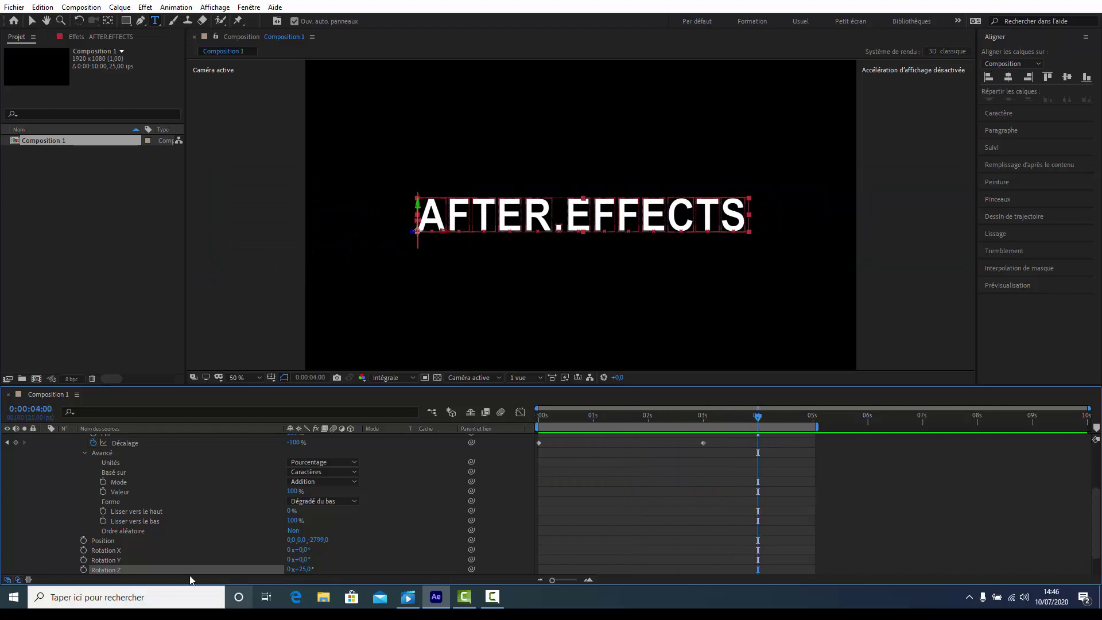
- Add the Flou property to Animation 1 and set it to 14,0 in both directions, with the playhead at the first frame
left_click(85, 454)
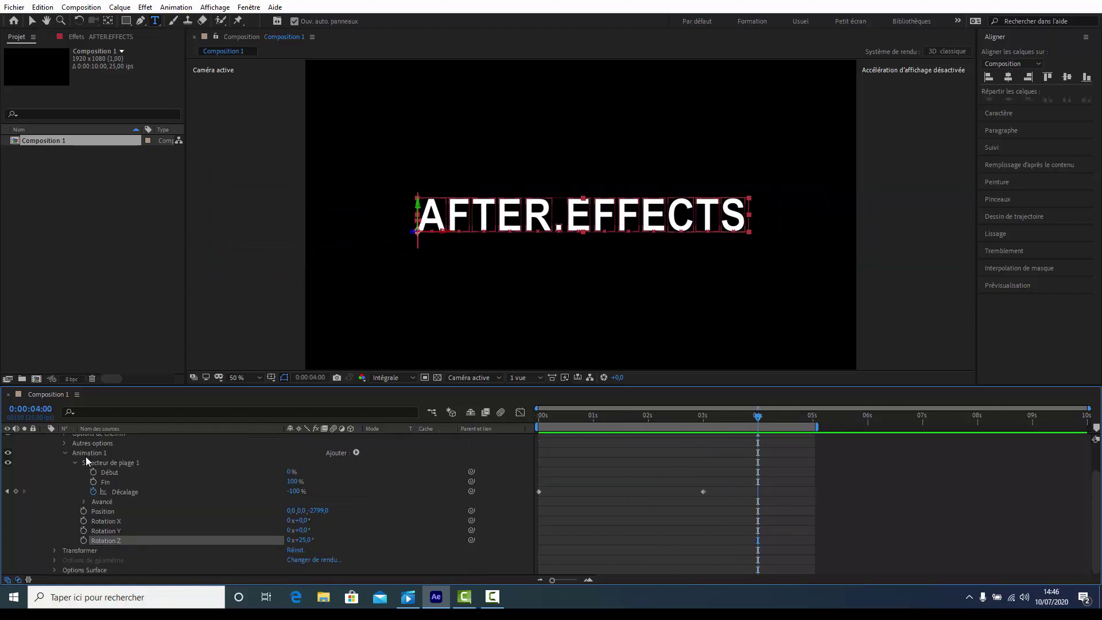
key("F2")
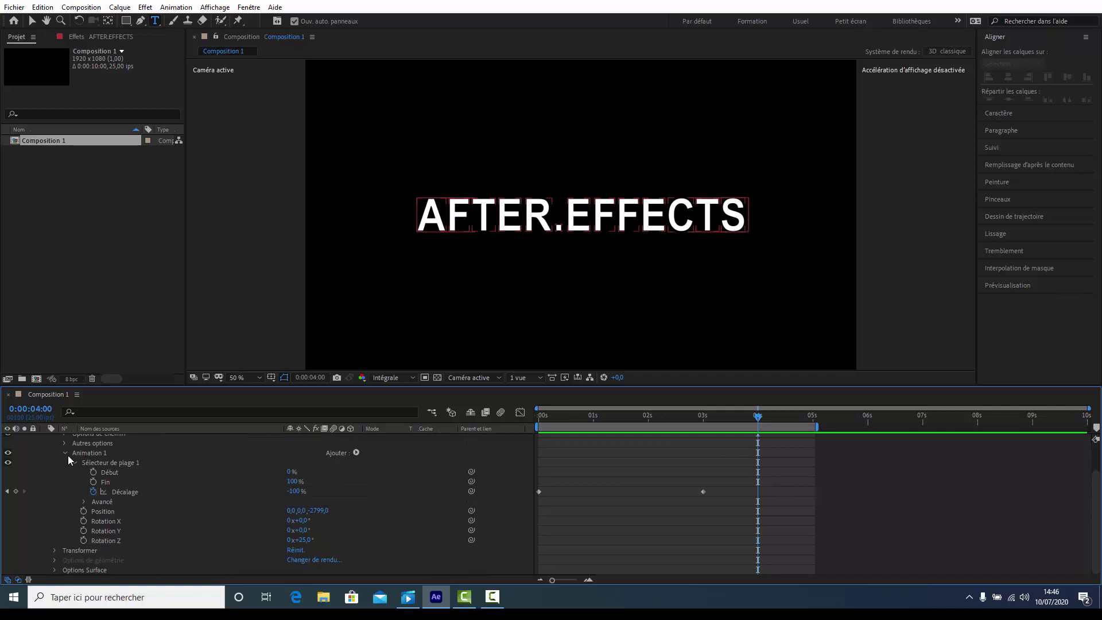
left_click(66, 454)
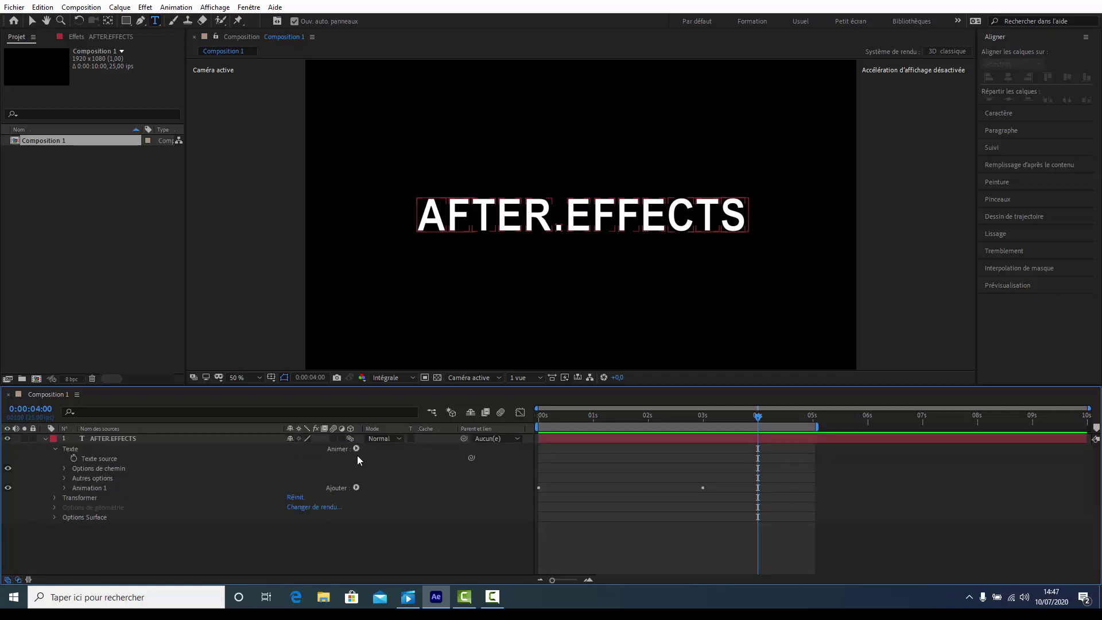
left_click(357, 487)
mouse_move(394, 492)
left_click(492, 488)
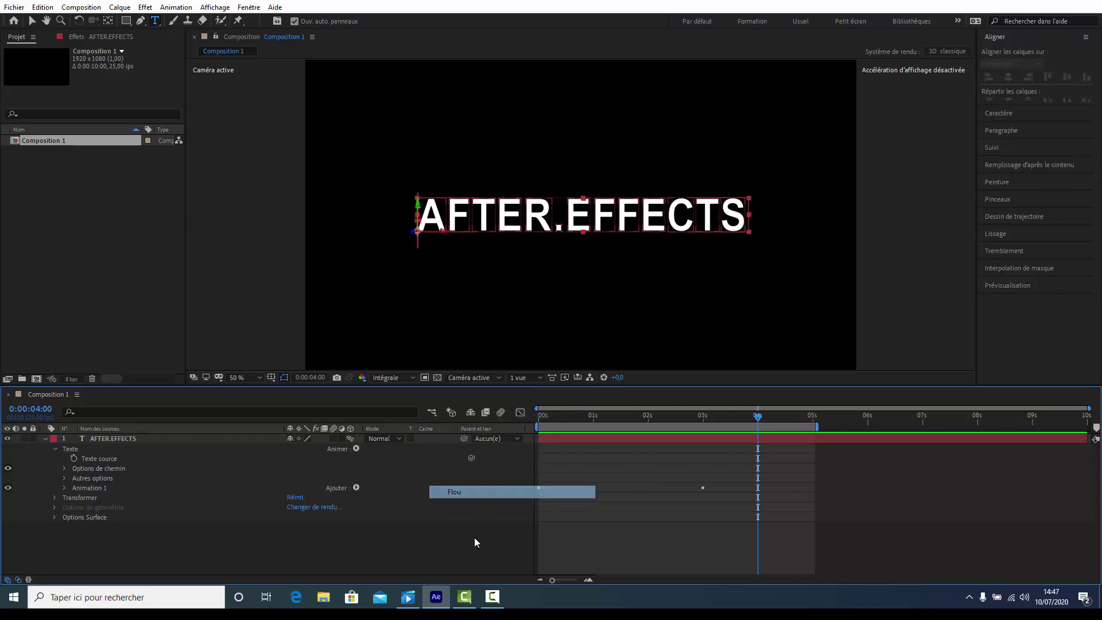
left_click(735, 421)
key("space")
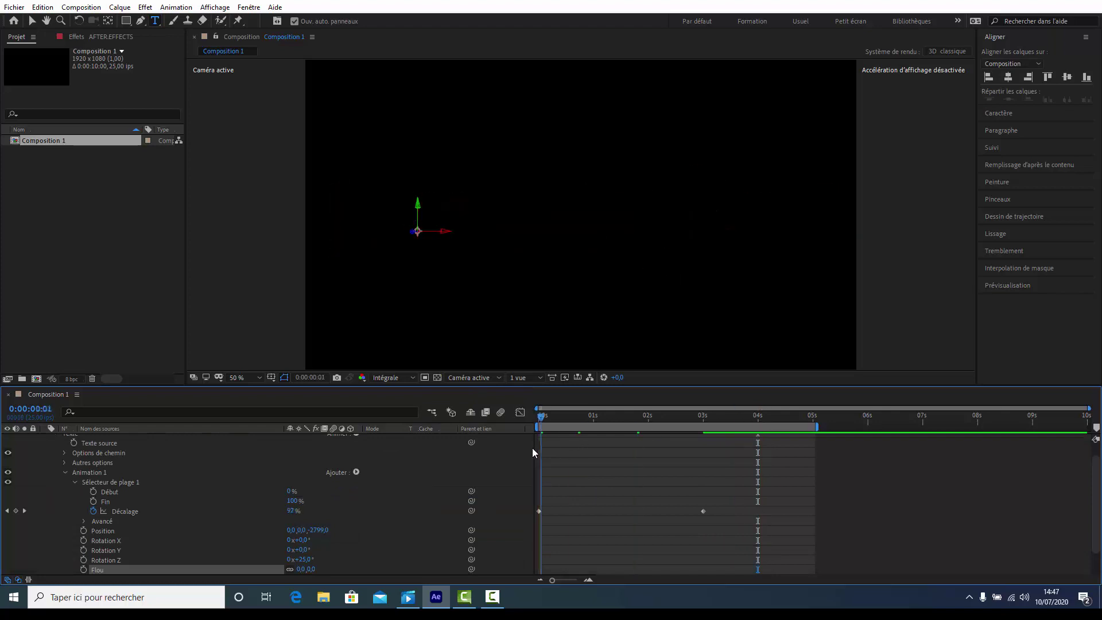
key("space")
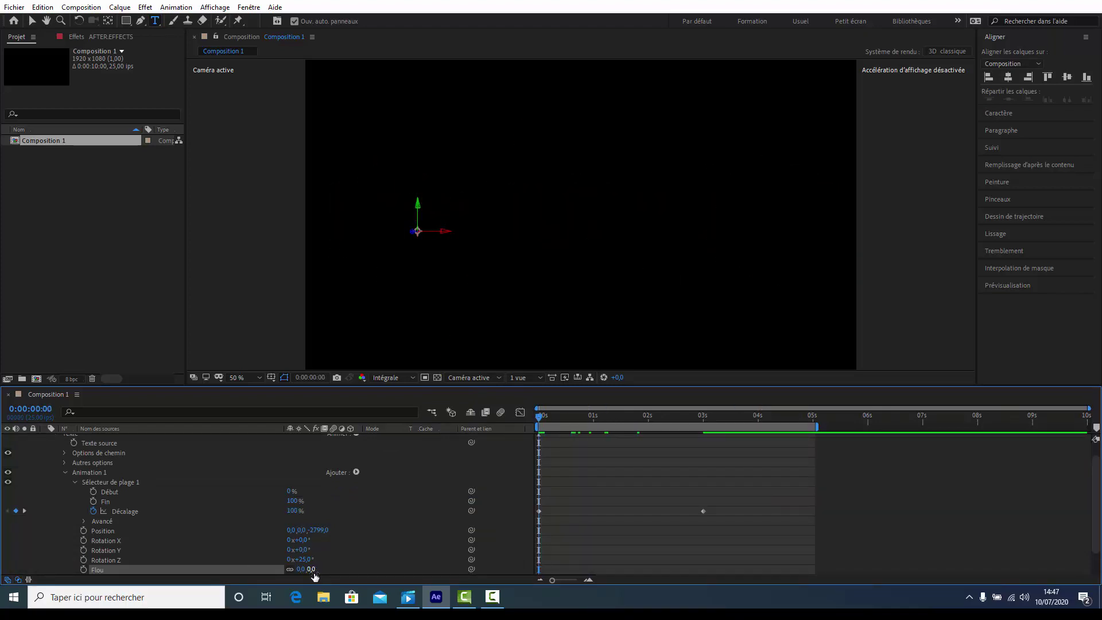
left_click_drag(312, 571, 320, 569)
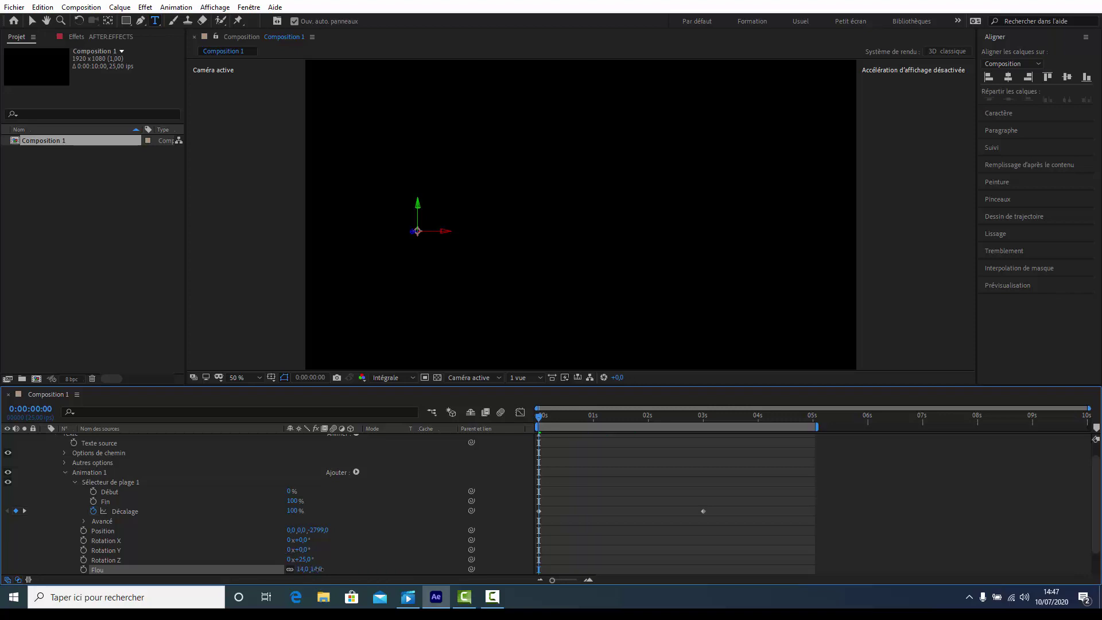
- Preview the blurred animation and shorten the work area to end at about 3.5 seconds
key("space")
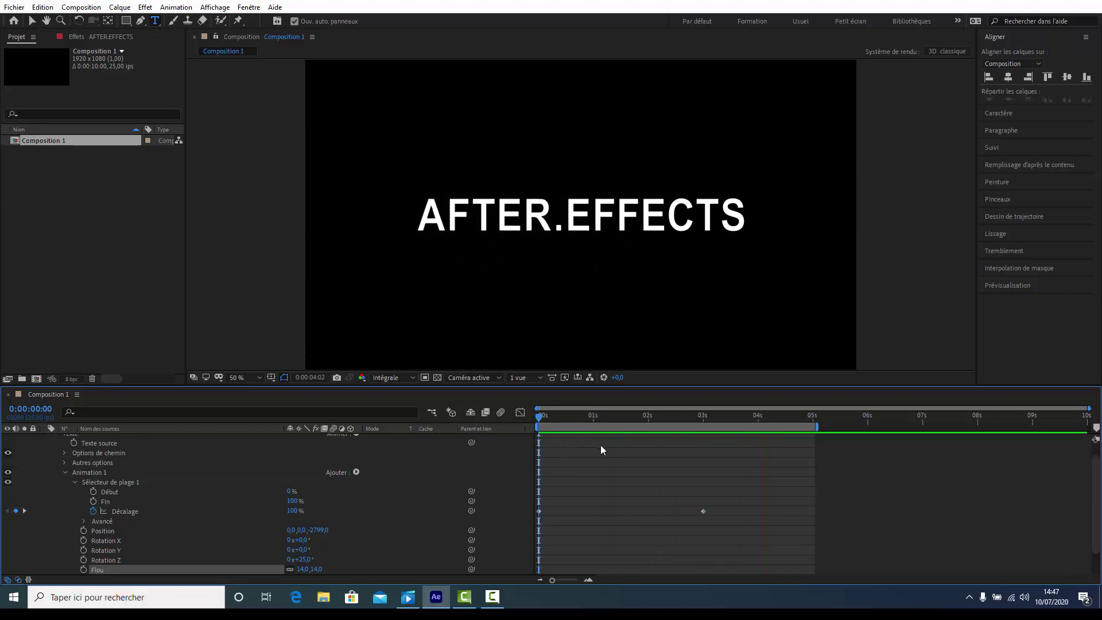
key("space")
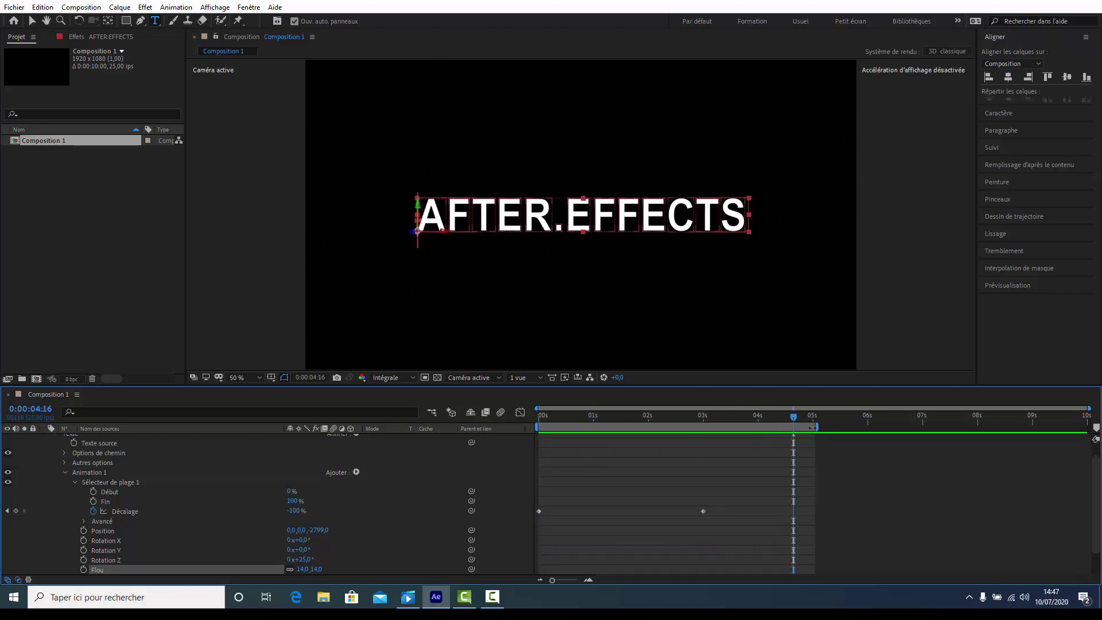
mouse_move(818, 427)
left_mouse_down()
mouse_move(515, 440)
mouse_move(672, 446)
left_mouse_up()
- Review the properties that can be added to Animation 1 without adding any
scroll(353, 479, "up", 1)
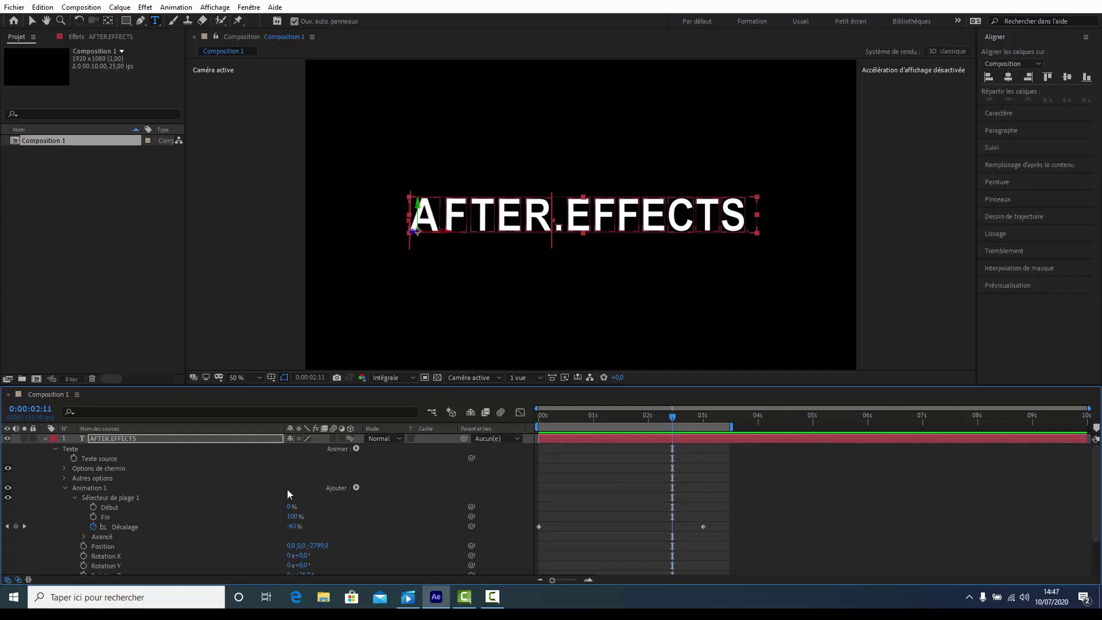
left_click(357, 487)
mouse_move(379, 492)
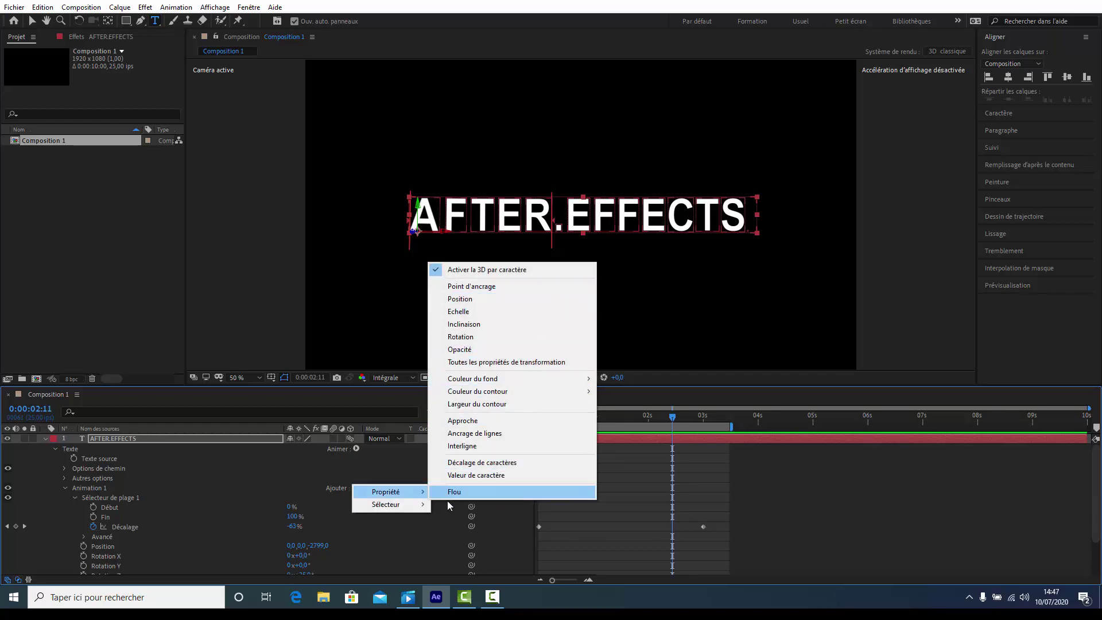
left_click(258, 481)
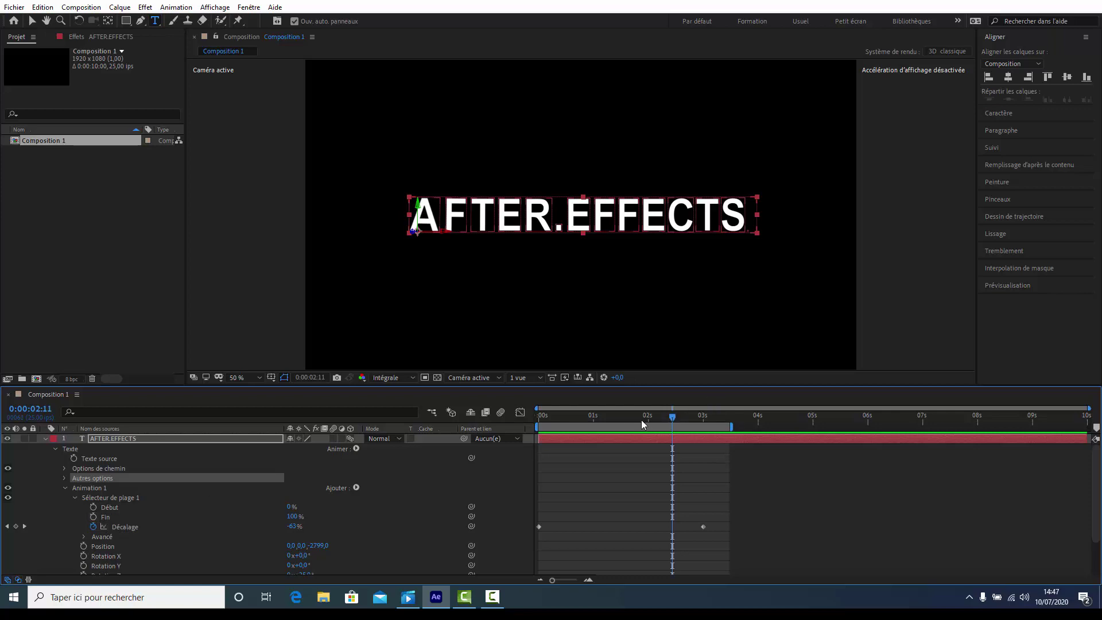
- Preview the finished letter animation from the start and scrub to just before 3 seconds
left_click_drag(673, 417, 533, 438)
key("space")
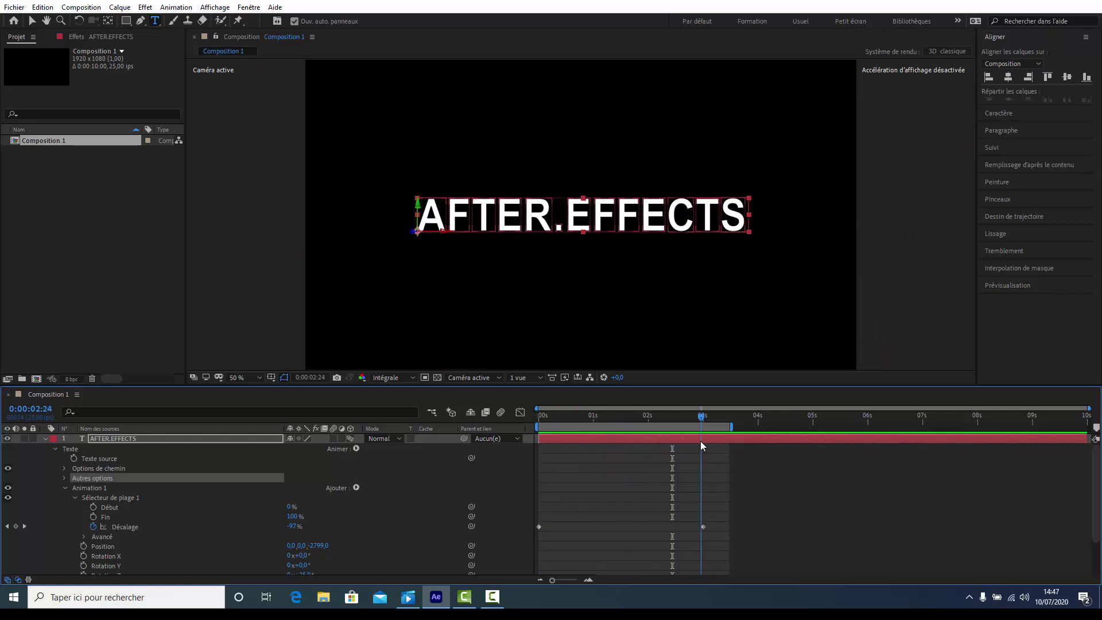
left_click_drag(701, 441, 699, 445)
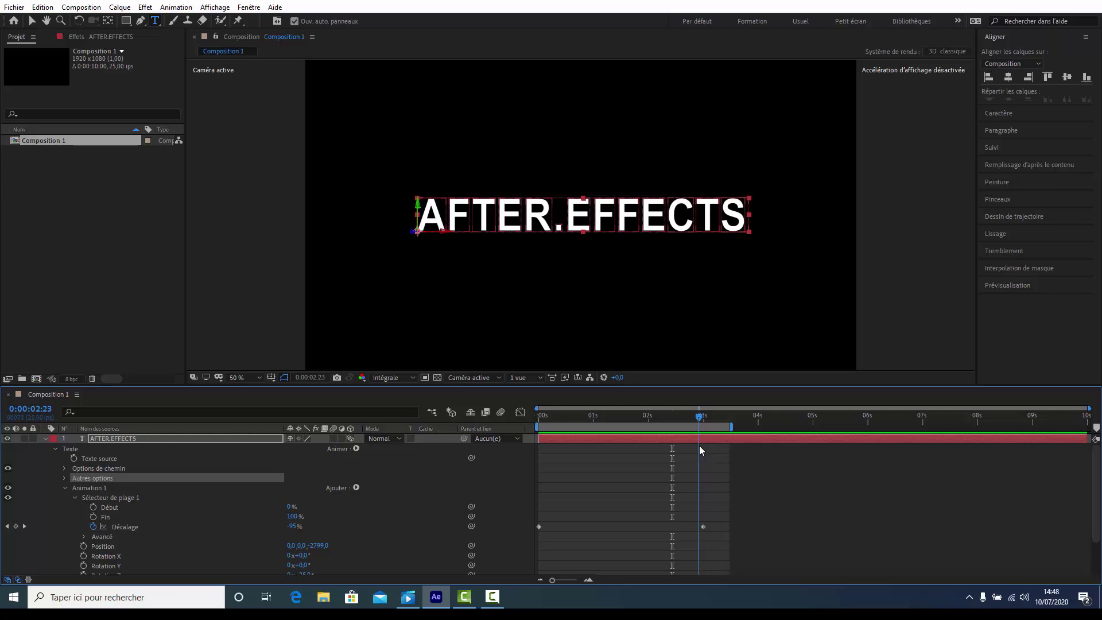